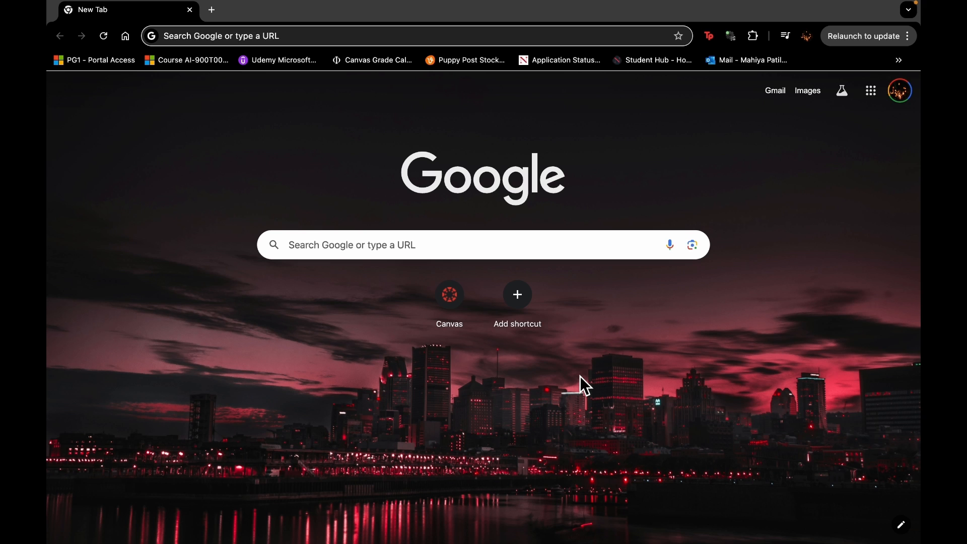
Open portal.azure.com and start creating a new resource.
{"action": "left_click", "coordinate": [400, 43]}
{"action": "type", "text": "portal"}
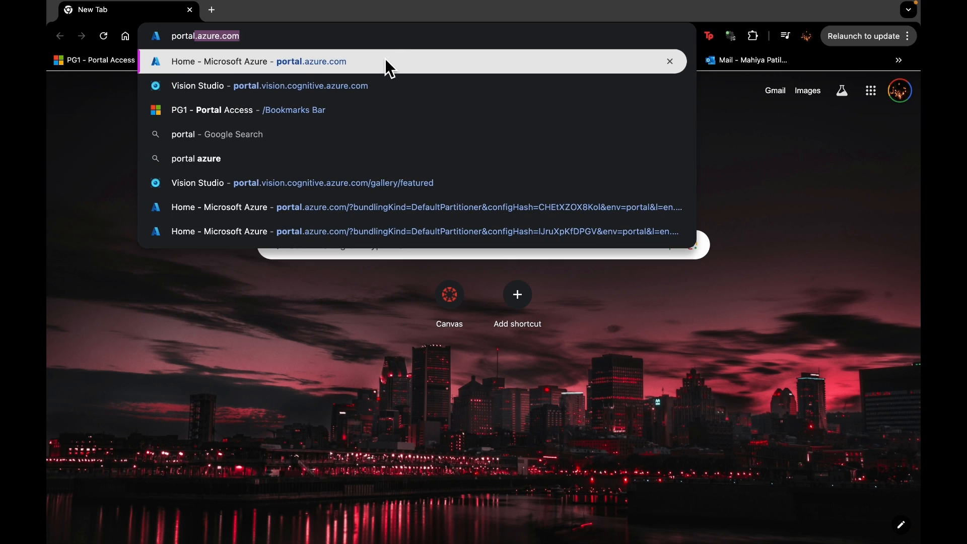
{"action": "left_click", "coordinate": [387, 59]}
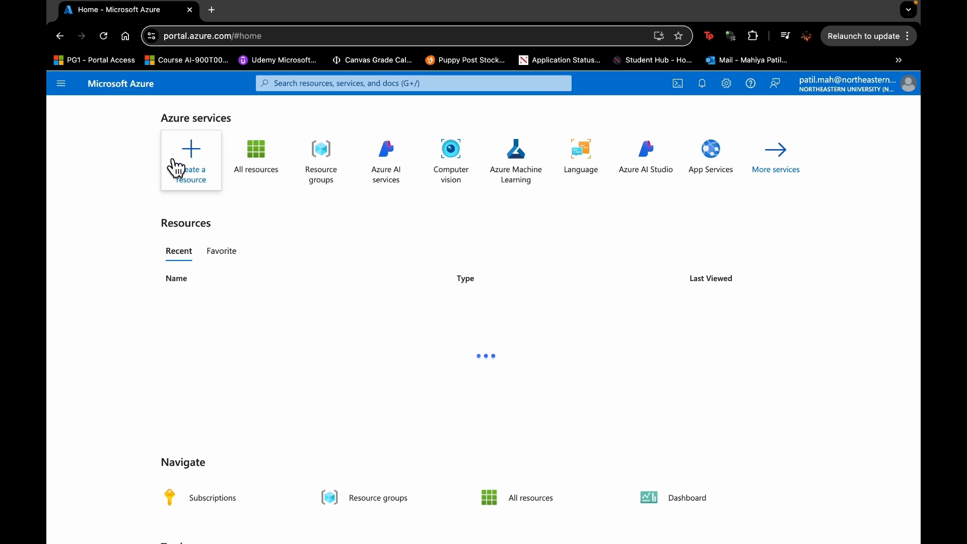
{"action": "left_click", "coordinate": [191, 171]}
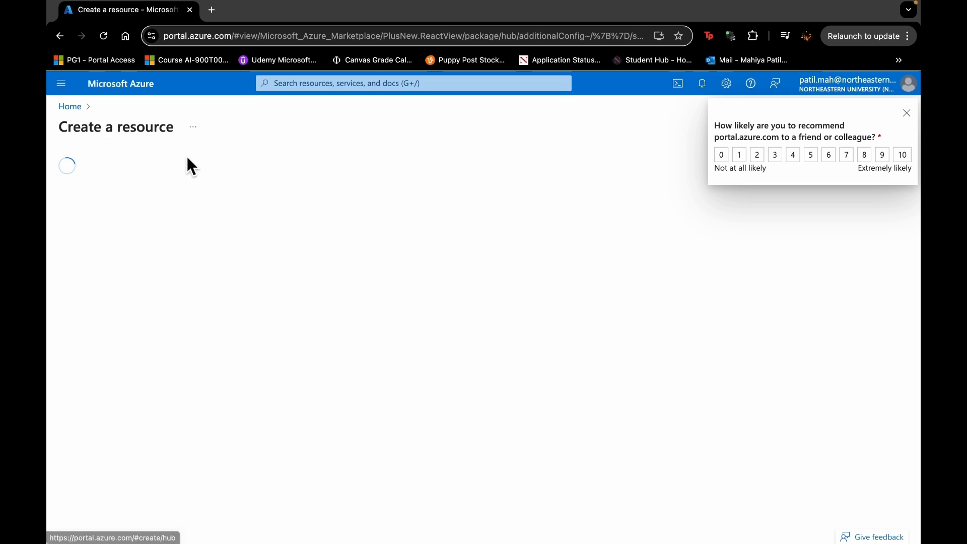
Search the marketplace for "language service" and dismiss the private offers notice.
{"action": "left_click", "coordinate": [272, 168]}
{"action": "type", "text": "langua"}
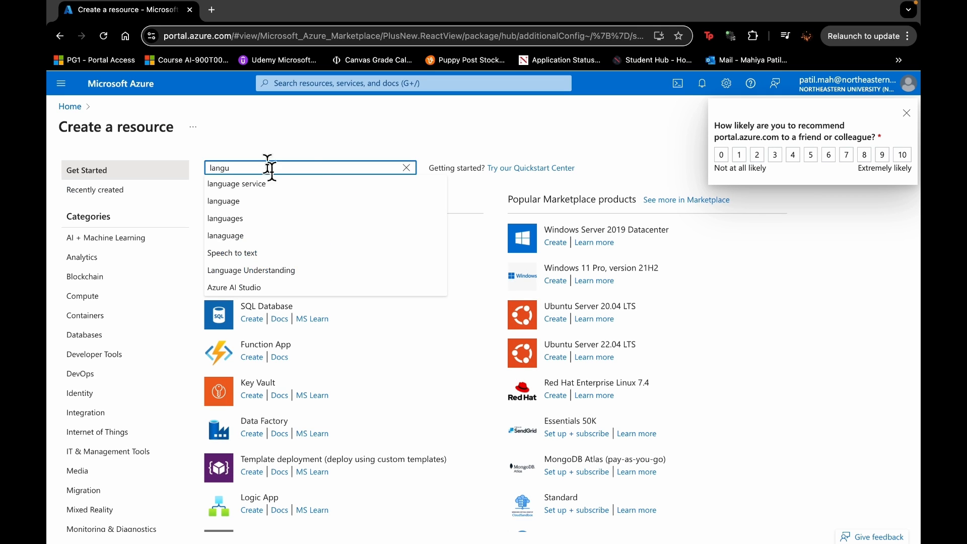
{"action": "left_click", "coordinate": [288, 183]}
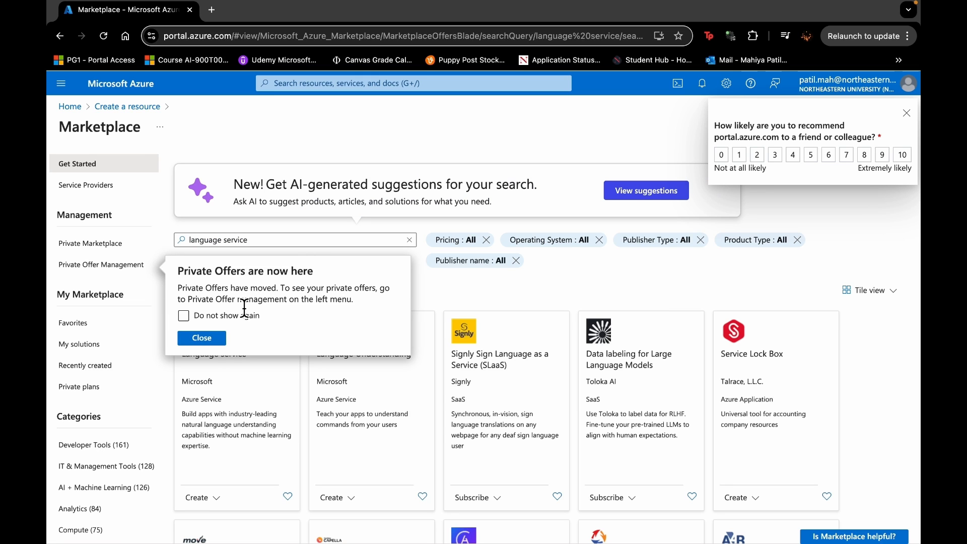
{"action": "left_click", "coordinate": [212, 338]}
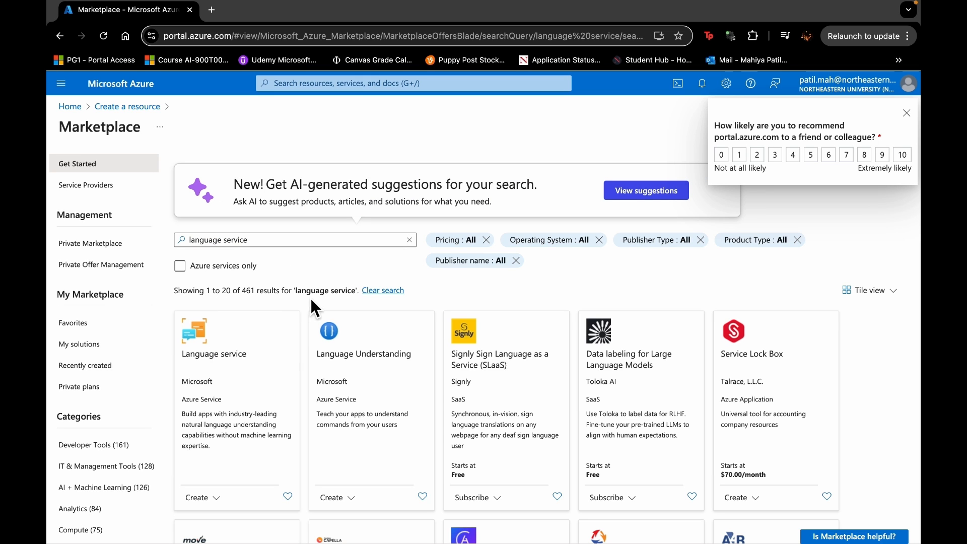
Start creating a Microsoft Language service resource with only the default features, without any custom features.
{"action": "left_click", "coordinate": [201, 498]}
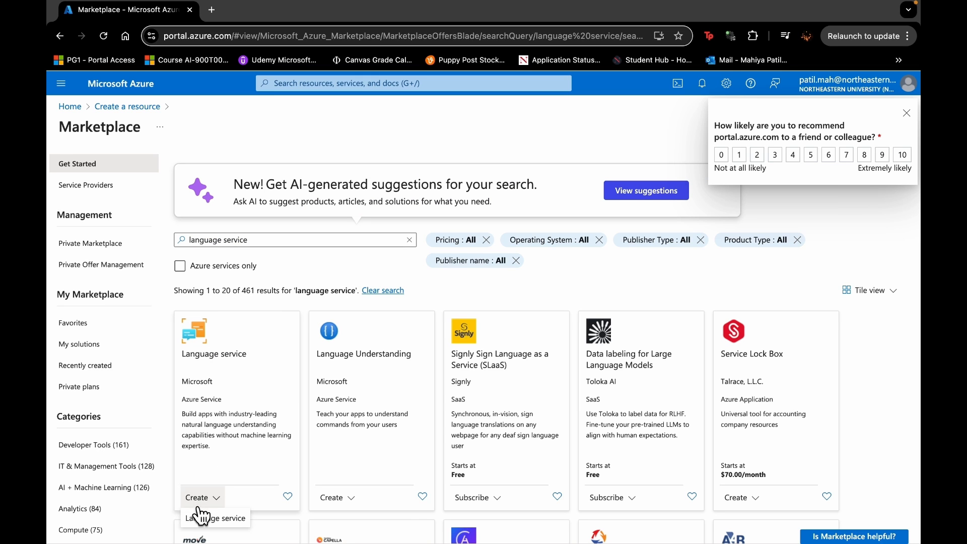
{"action": "left_click", "coordinate": [207, 517]}
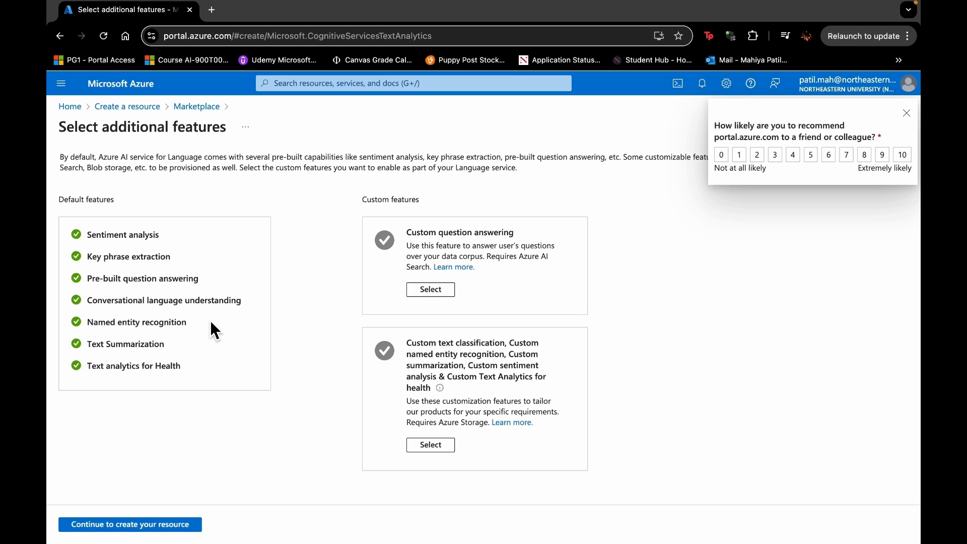
{"action": "left_click", "coordinate": [110, 526]}
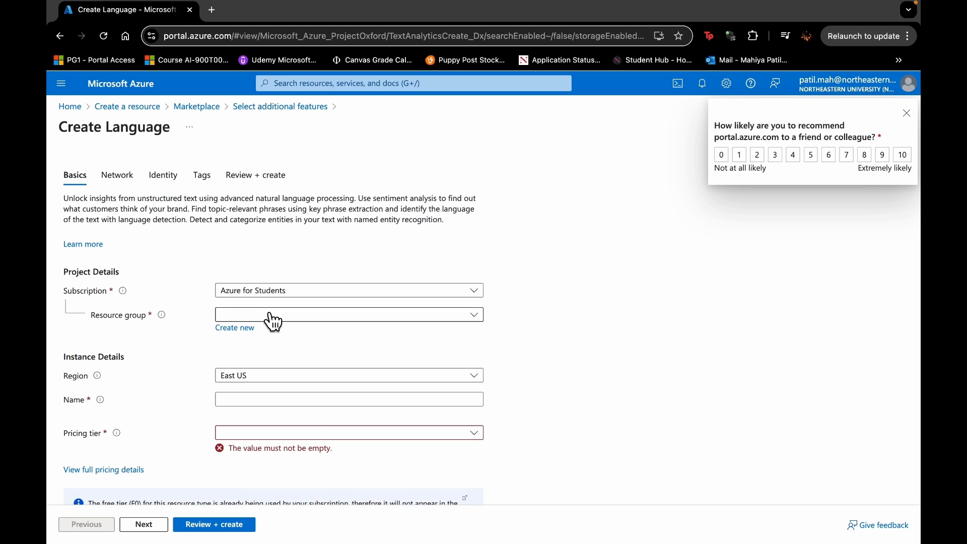
Create a new resource group named qansweringLS under the Azure for Students subscription.
{"action": "left_click", "coordinate": [272, 292]}
{"action": "left_click", "coordinate": [297, 265]}
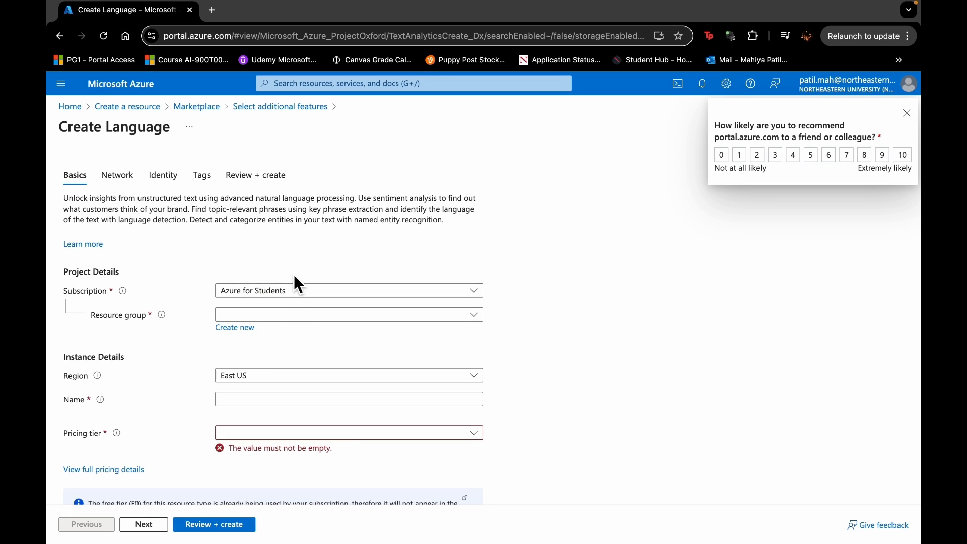
{"action": "left_click", "coordinate": [262, 335]}
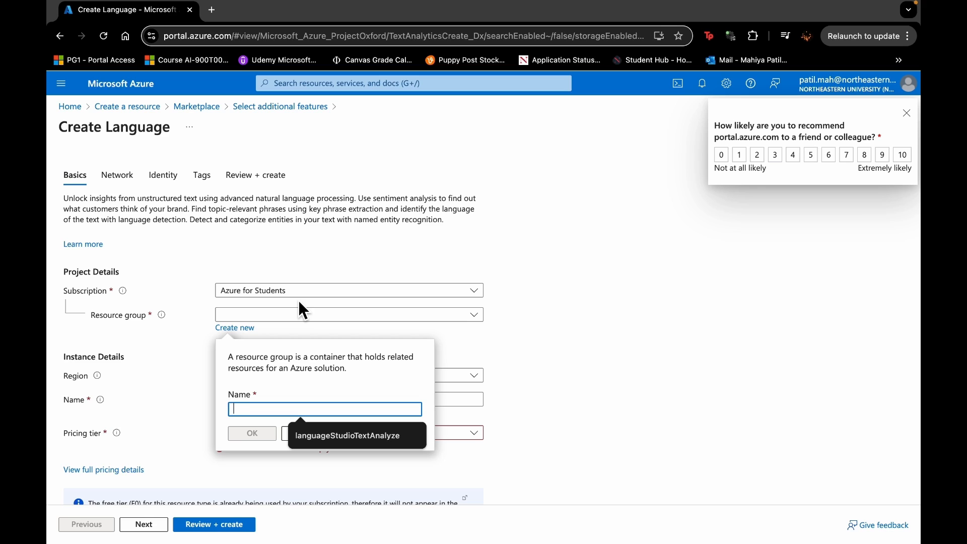
{"action": "type", "text": "qa"}
{"action": "type", "text": "15"}
{"action": "type", "text": "weringLS"}
{"action": "key", "text": "Left"}
{"action": "key", "text": "Left"}
{"action": "left_click", "coordinate": [251, 436]}
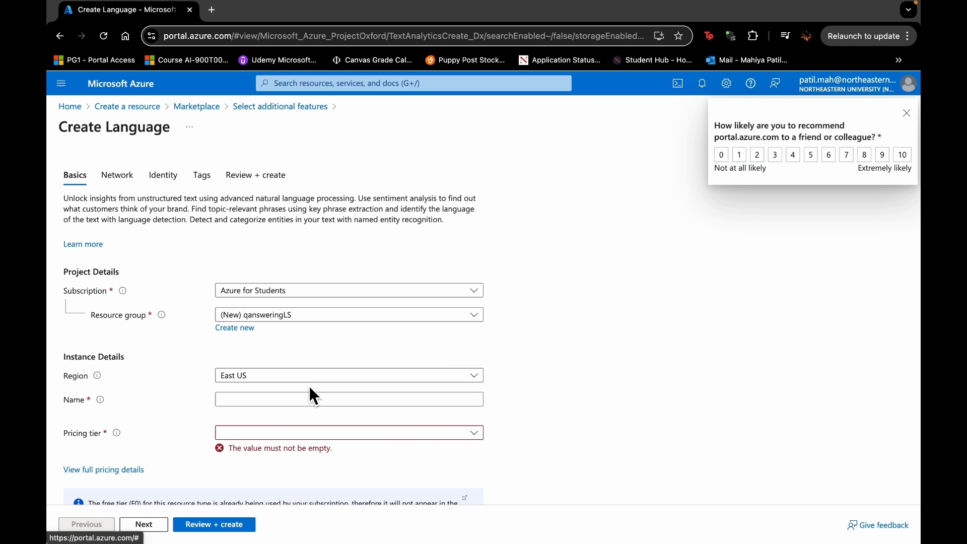
Name the Language instance questionAnswering and choose the S (1K Calls per minute) pricing tier.
{"action": "scroll", "coordinate": [308, 394], "scroll_direction": "down", "scroll_amount": 2}
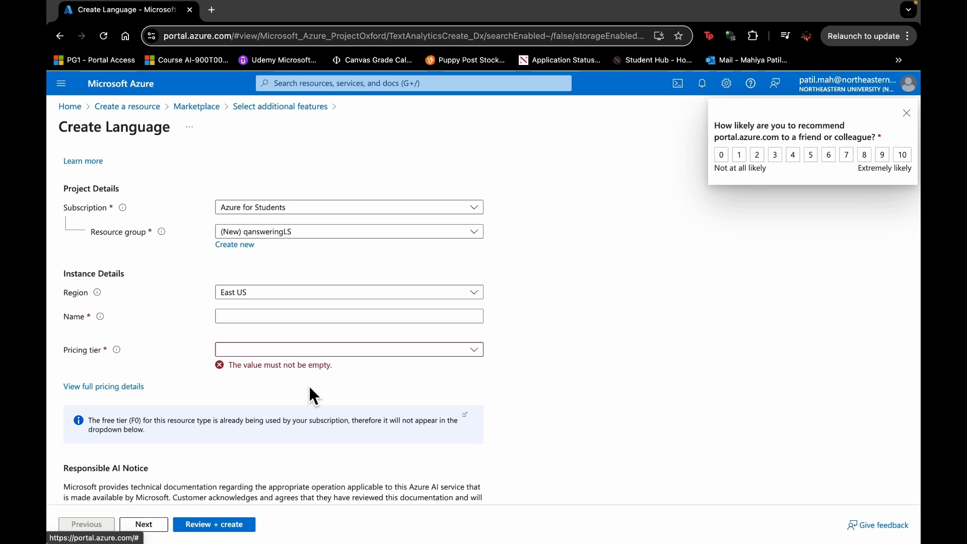
{"action": "left_click", "coordinate": [260, 318]}
{"action": "type", "text": "q"}
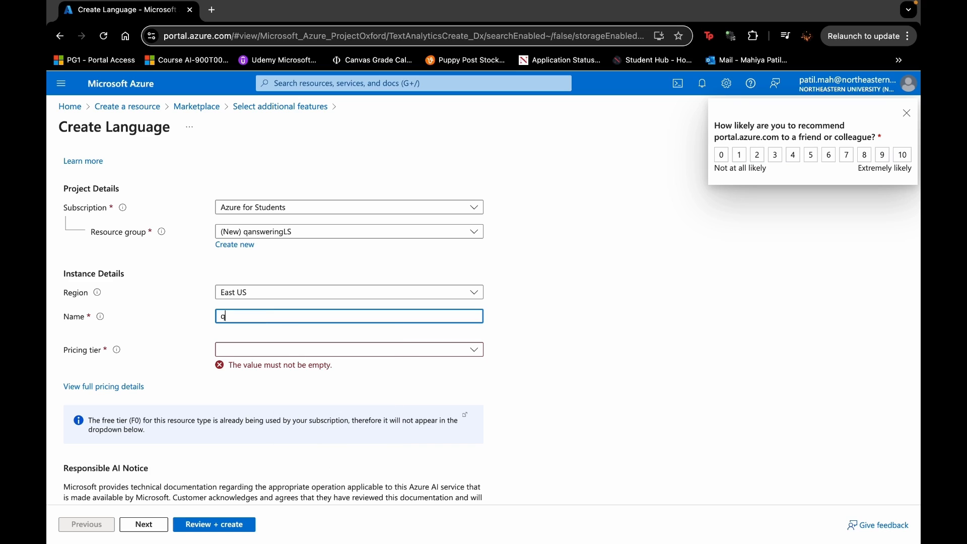
{"action": "type", "text": "uestionAnswering"}
{"action": "left_click", "coordinate": [273, 353]}
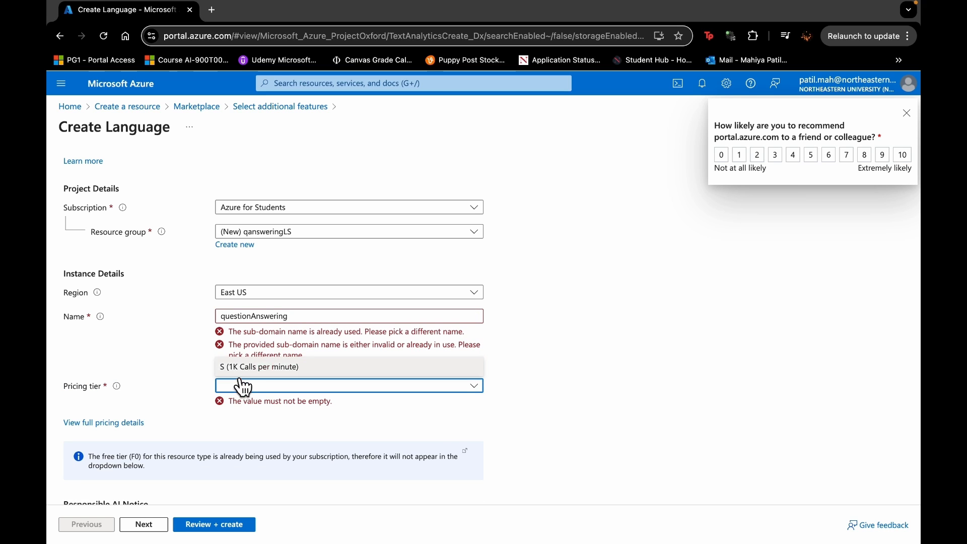
{"action": "left_click", "coordinate": [262, 368]}
Acknowledge the Responsible AI Notice terms and submit the Language resource settings for review.
{"action": "scroll", "coordinate": [321, 402], "scroll_direction": "down", "scroll_amount": 3}
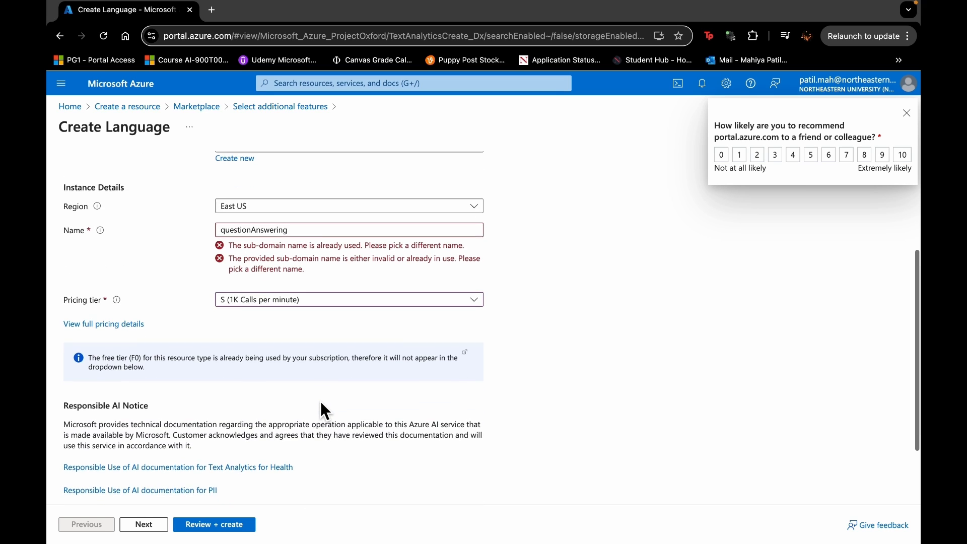
{"action": "scroll", "coordinate": [322, 403], "scroll_direction": "down", "scroll_amount": 1}
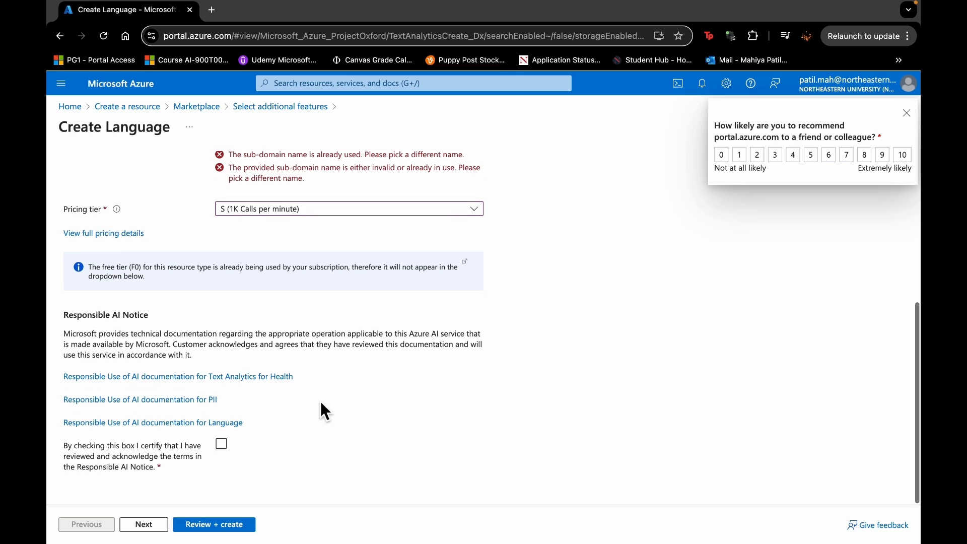
{"action": "left_click", "coordinate": [222, 445]}
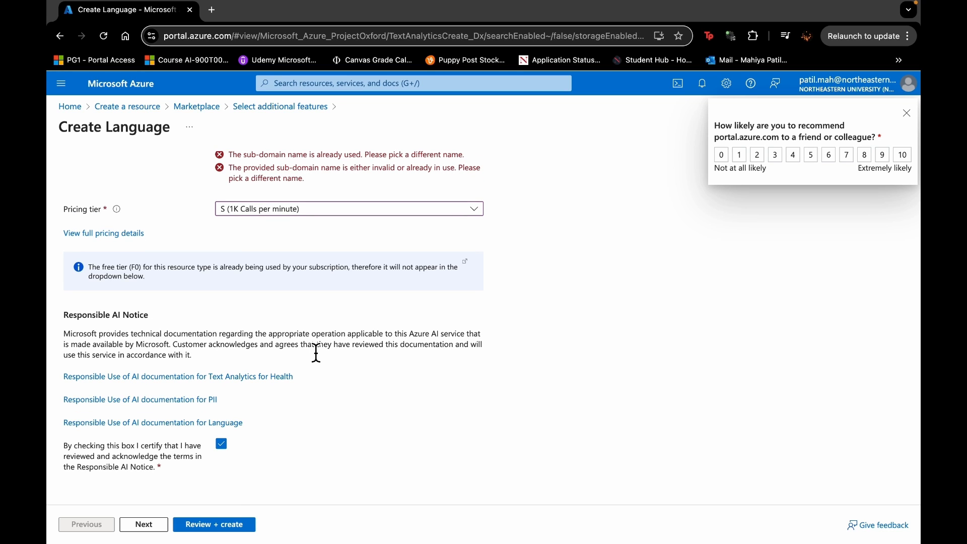
{"action": "left_click", "coordinate": [235, 523]}
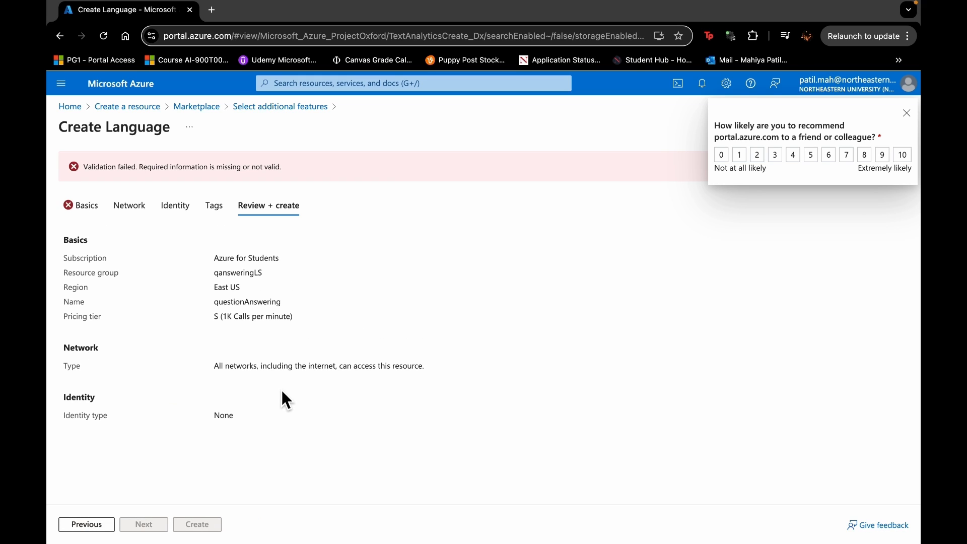
Return to the basic settings and change the instance name to questionAnsweringLS.
{"action": "left_click", "coordinate": [95, 209]}
{"action": "scroll", "coordinate": [182, 255], "scroll_direction": "down", "scroll_amount": 3}
{"action": "left_click", "coordinate": [314, 315]}
{"action": "type", "text": "LS"}
{"action": "left_click", "coordinate": [356, 424]}
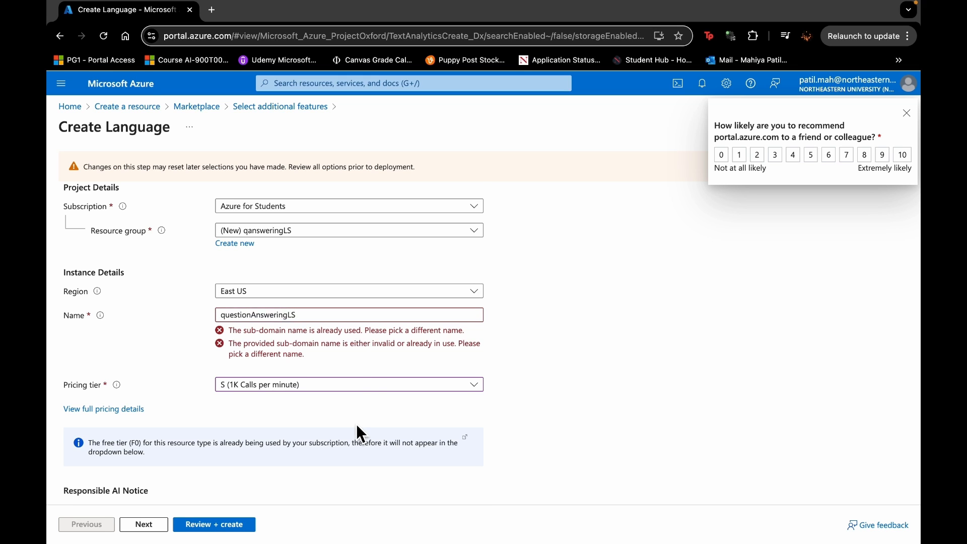
Review the Language resource again, dismiss the feedback survey and create the resource.
{"action": "scroll", "coordinate": [356, 424], "scroll_direction": "down", "scroll_amount": 2}
{"action": "scroll", "coordinate": [358, 406], "scroll_direction": "down", "scroll_amount": 1}
{"action": "left_click", "coordinate": [234, 524]}
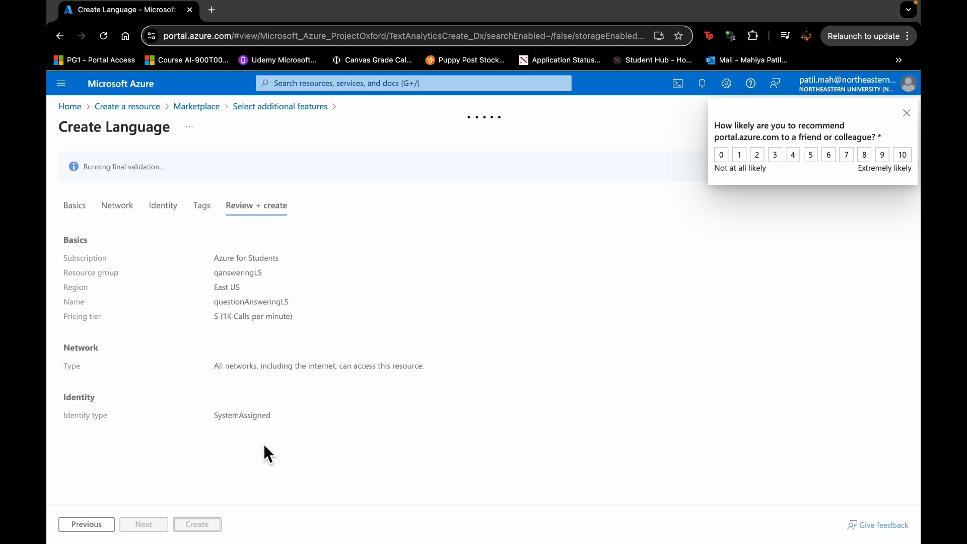
{"action": "left_click", "coordinate": [907, 113]}
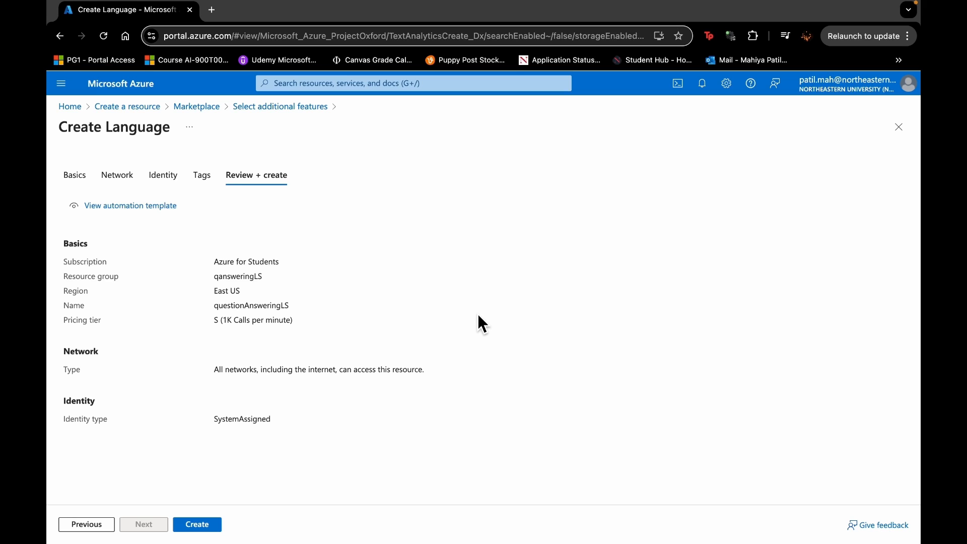
{"action": "left_click", "coordinate": [204, 529]}
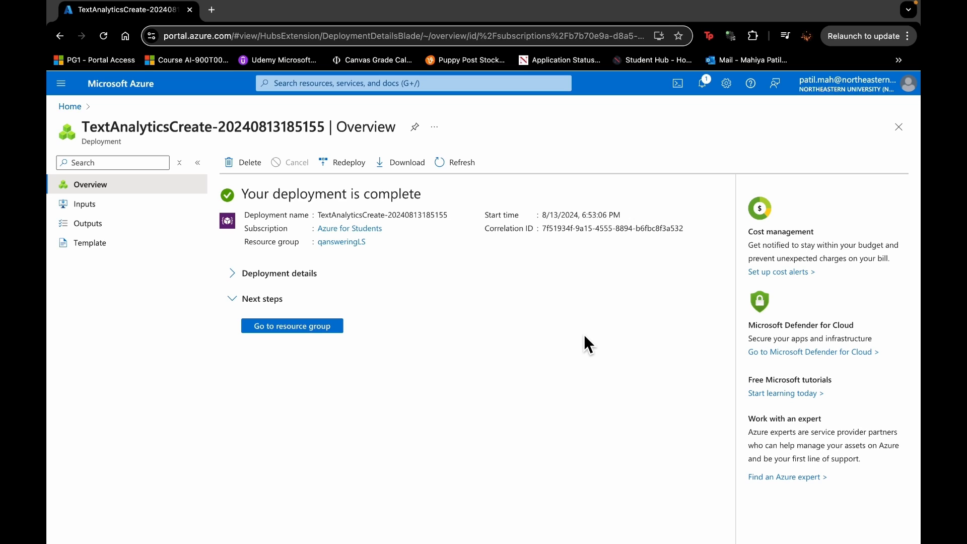
Open Language Studio at language.cognitive.azure.com in a new browser tab.
{"action": "left_click", "coordinate": [212, 10]}
{"action": "type", "text": "language.cognitive.azure.com"}
{"action": "key", "text": "Return"}
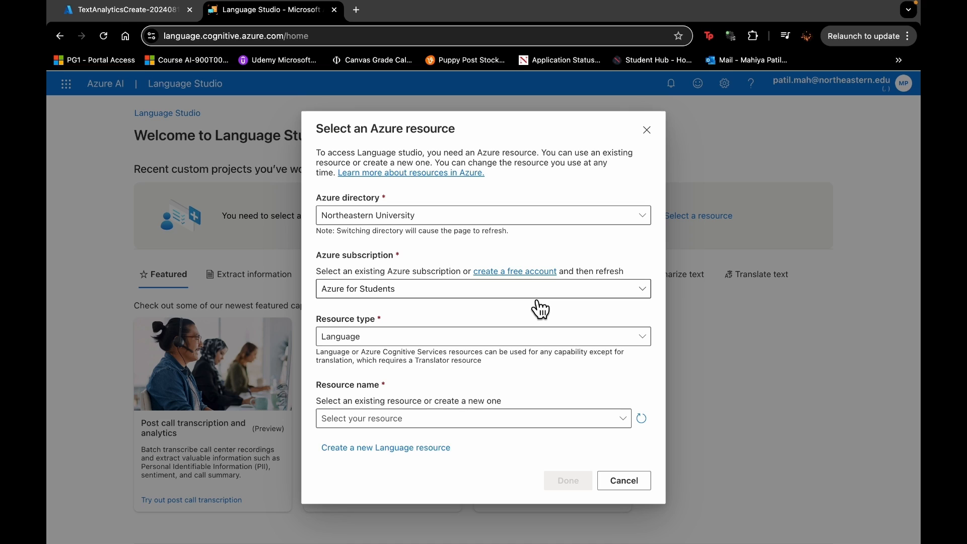
Connect Language Studio to the existing questionAnsweringLS Language resource.
{"action": "left_click", "coordinate": [484, 214]}
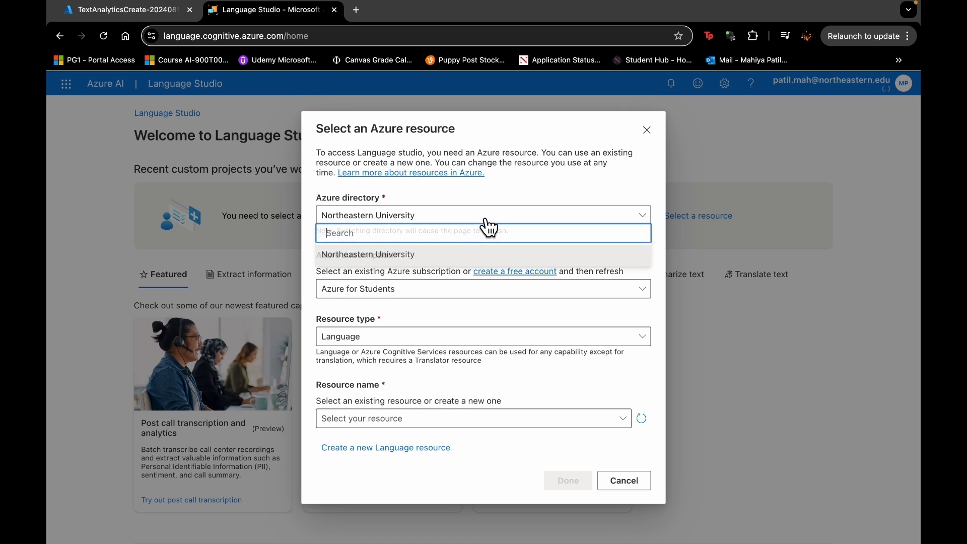
{"action": "left_click", "coordinate": [493, 211]}
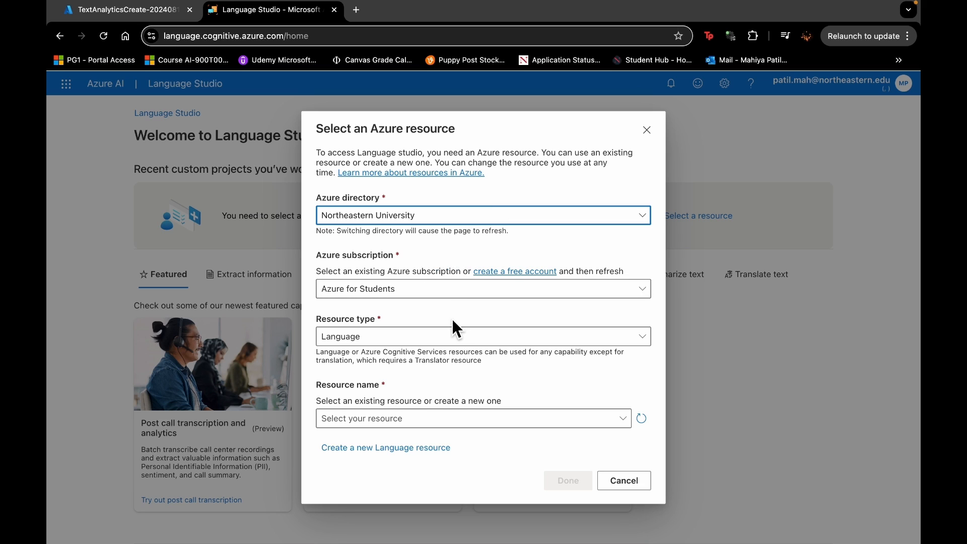
{"action": "left_click", "coordinate": [432, 421]}
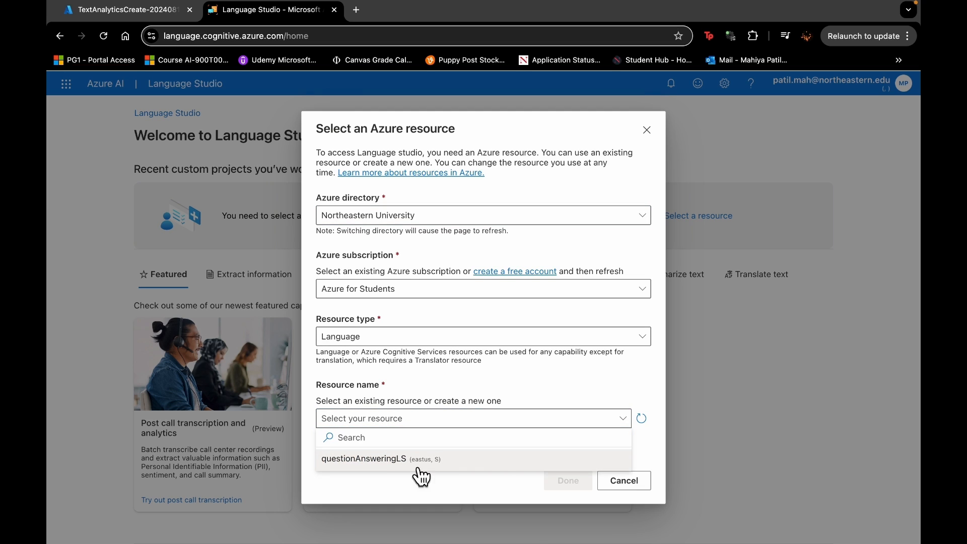
{"action": "left_click", "coordinate": [451, 467]}
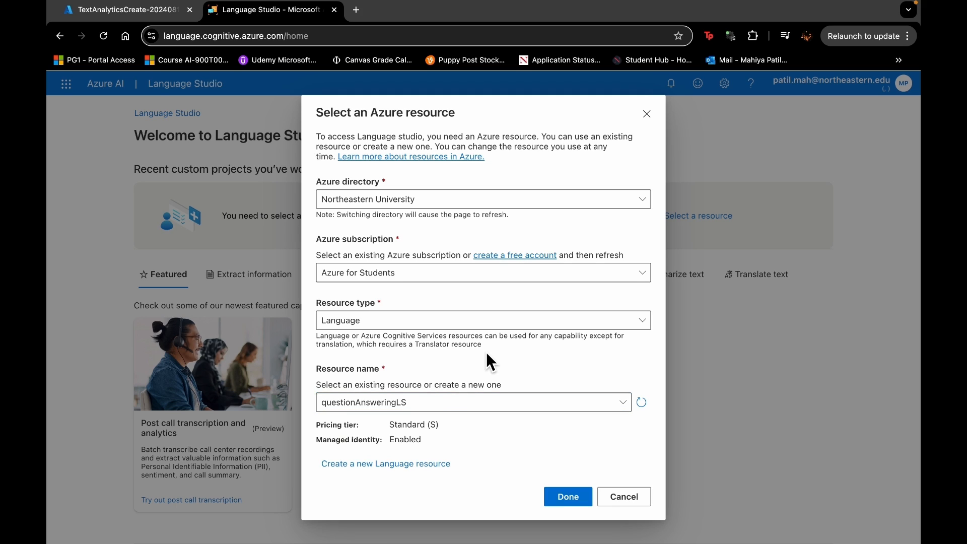
{"action": "left_click", "coordinate": [573, 495]}
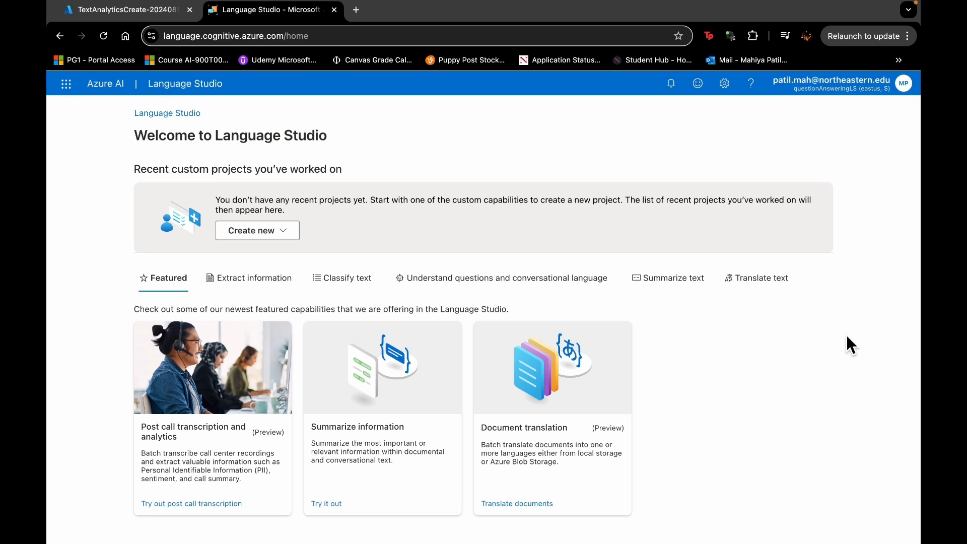
Check the directory and the questionAnsweringLS resource in the Language Studio settings, and return to the home page.
{"action": "left_click", "coordinate": [734, 93]}
{"action": "left_click", "coordinate": [75, 330]}
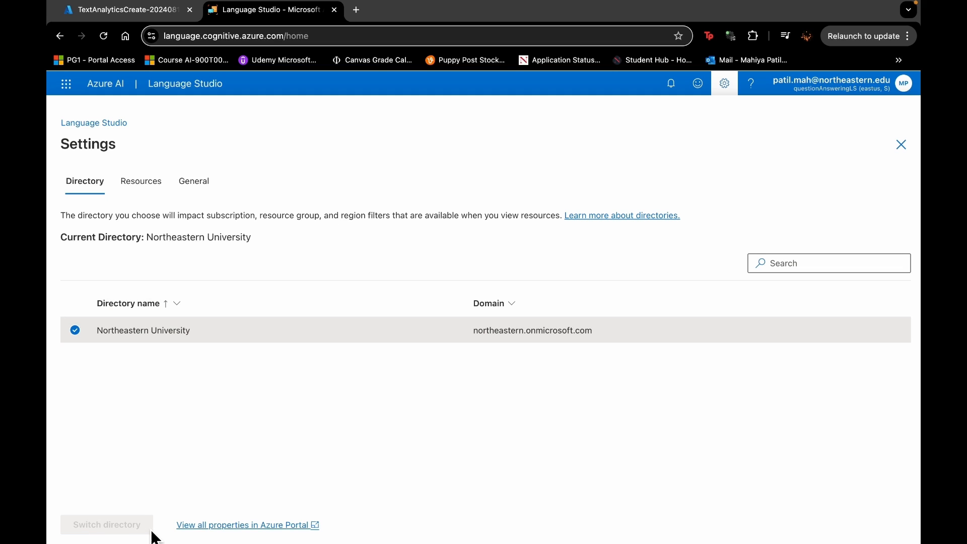
{"action": "left_click", "coordinate": [137, 187]}
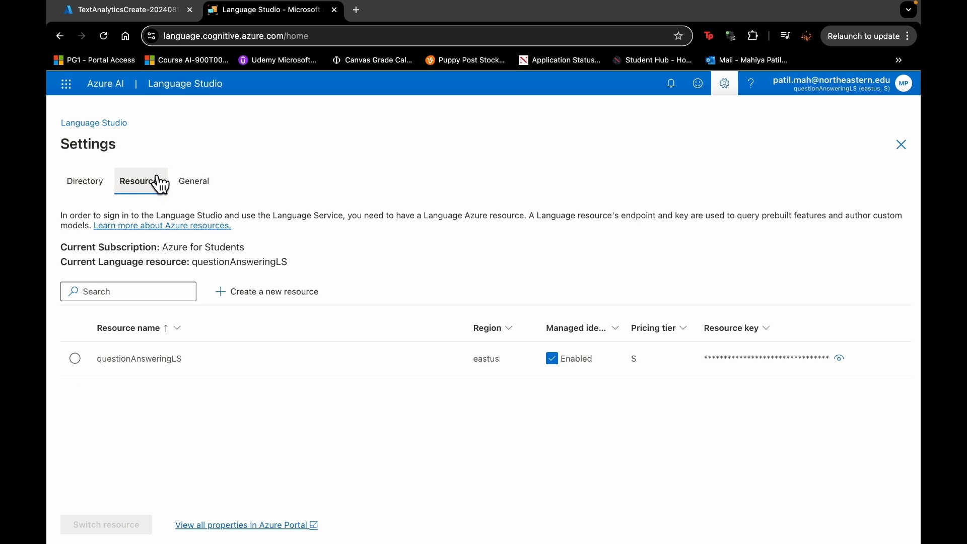
{"action": "left_click", "coordinate": [97, 187]}
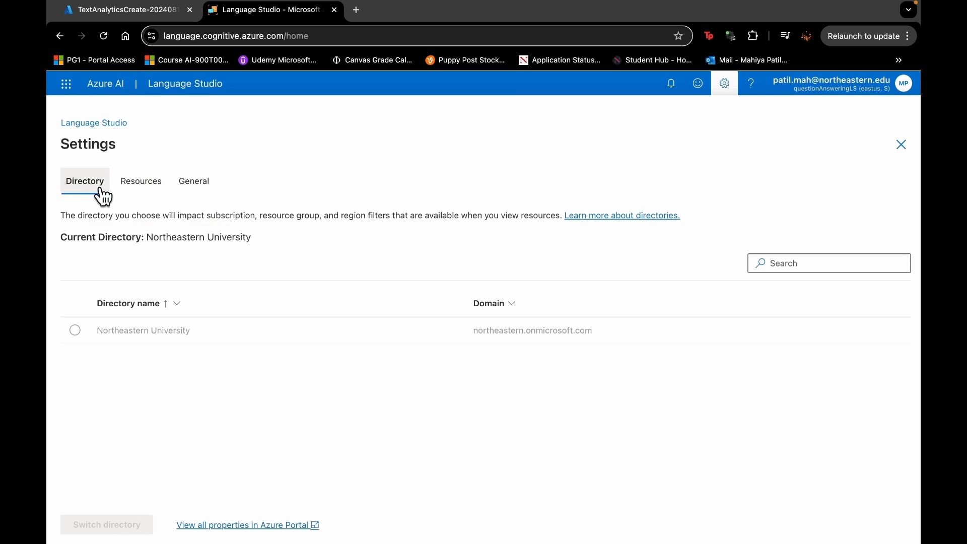
{"action": "left_click", "coordinate": [160, 188]}
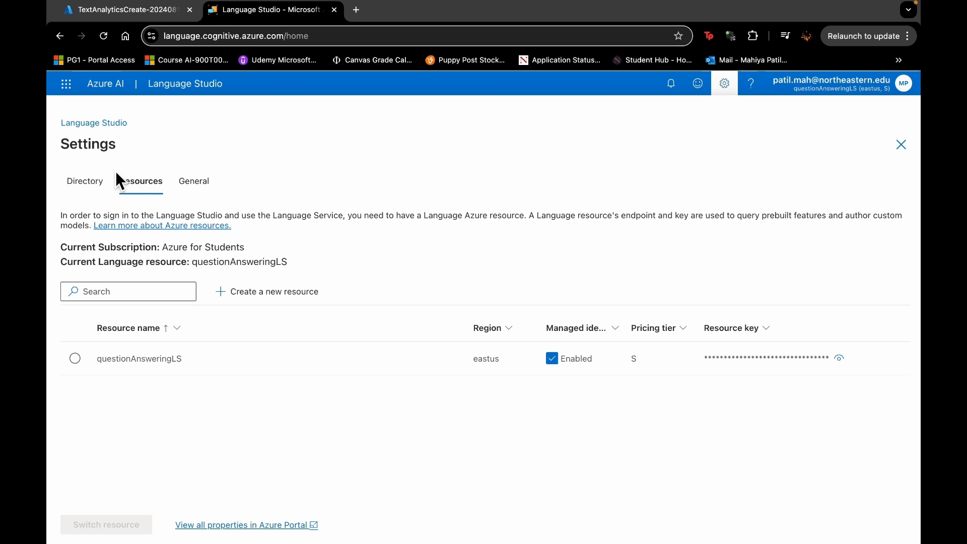
{"action": "left_click", "coordinate": [76, 358]}
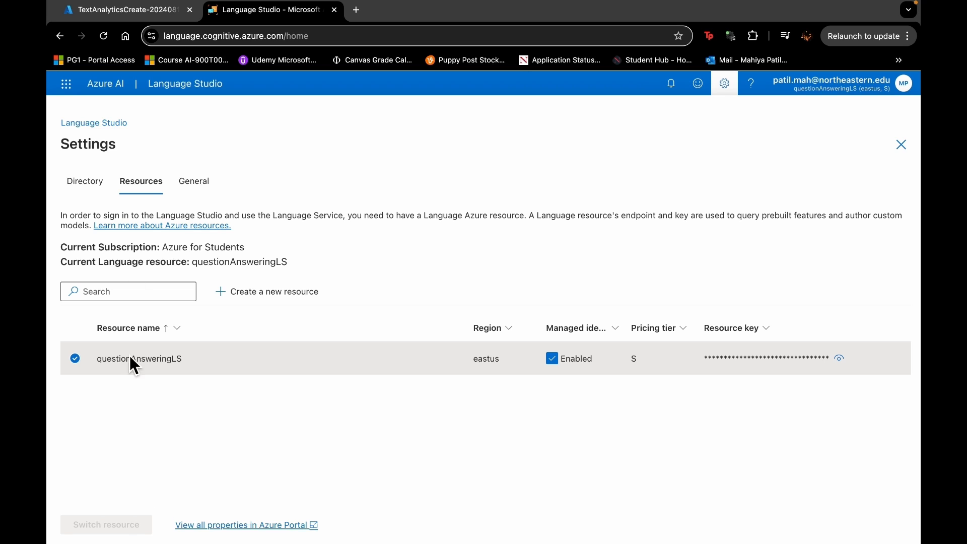
{"action": "left_click", "coordinate": [190, 85]}
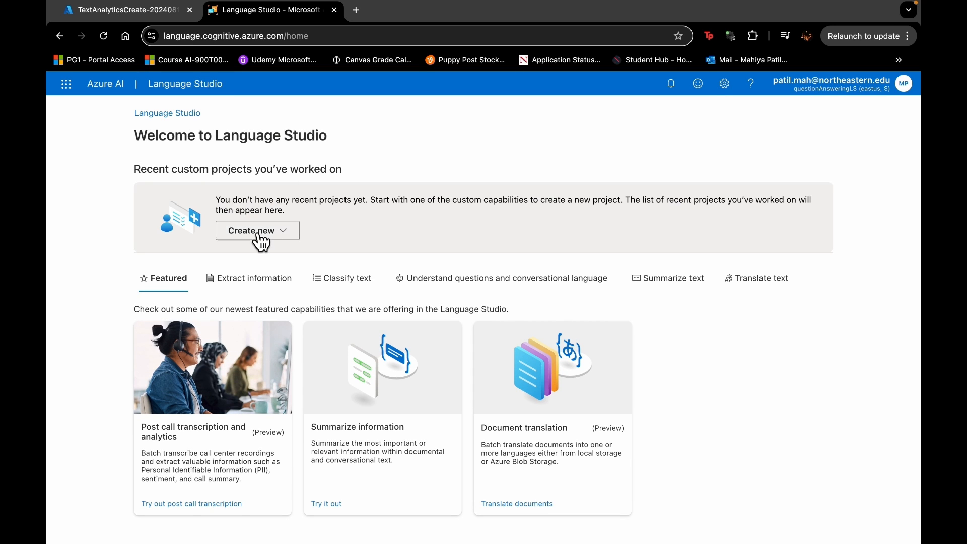
Start a custom question answering project and proceed to connecting an Azure Search resource.
{"action": "left_click", "coordinate": [262, 235]}
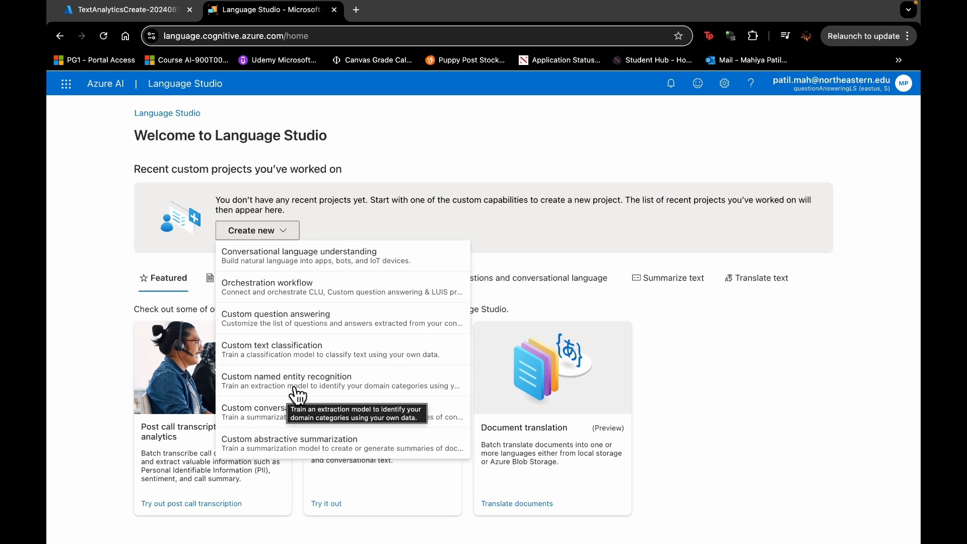
{"action": "left_click", "coordinate": [324, 320]}
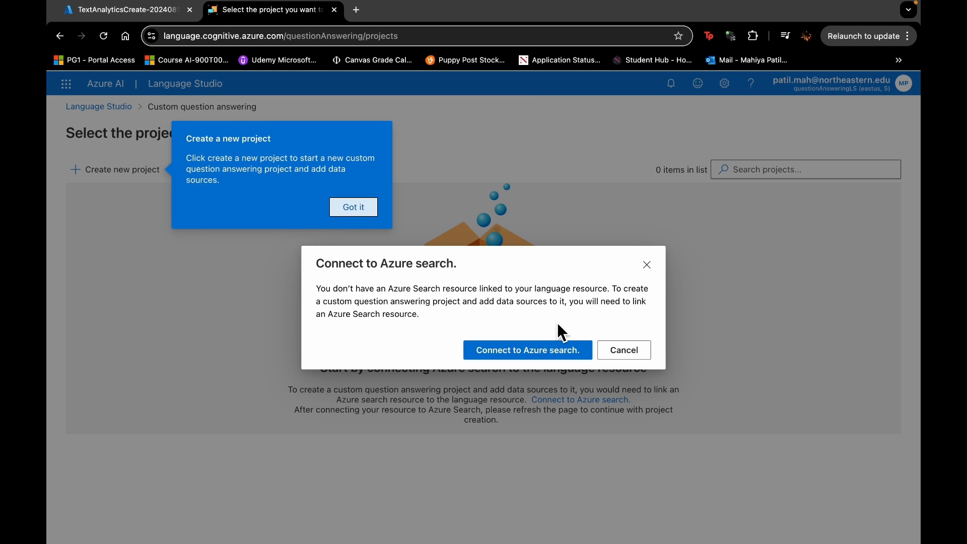
{"action": "left_click", "coordinate": [353, 207]}
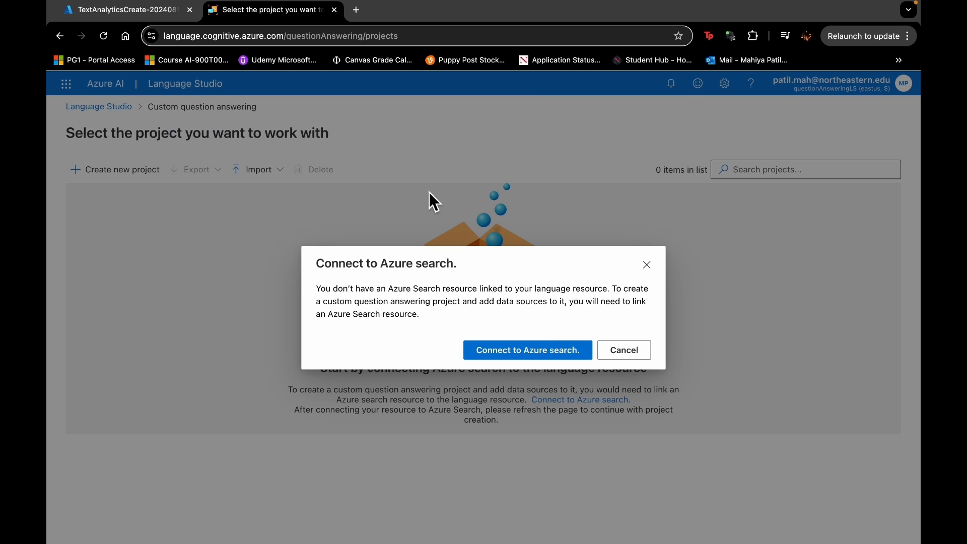
{"action": "left_click", "coordinate": [554, 342]}
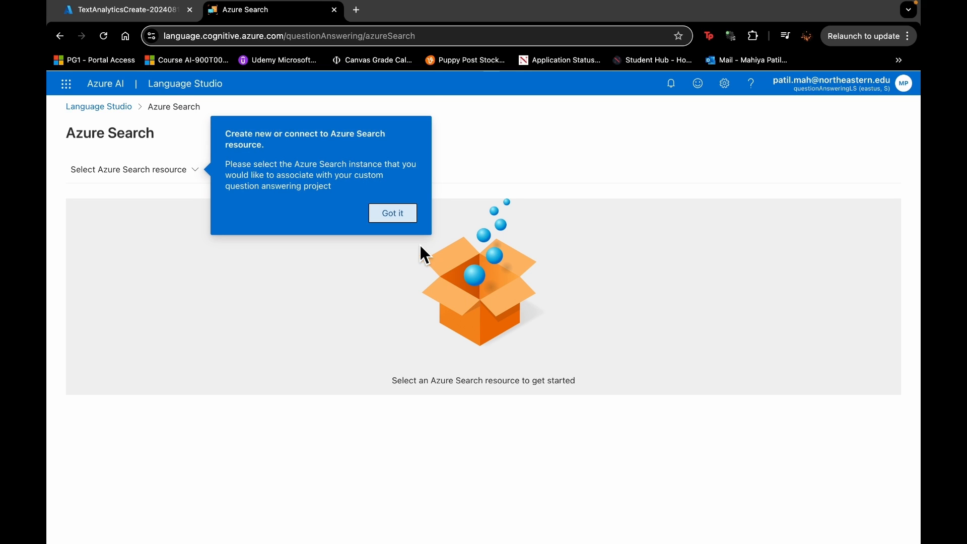
Start adding a new Azure Search resource with the service name qasearch.
{"action": "left_click", "coordinate": [402, 217]}
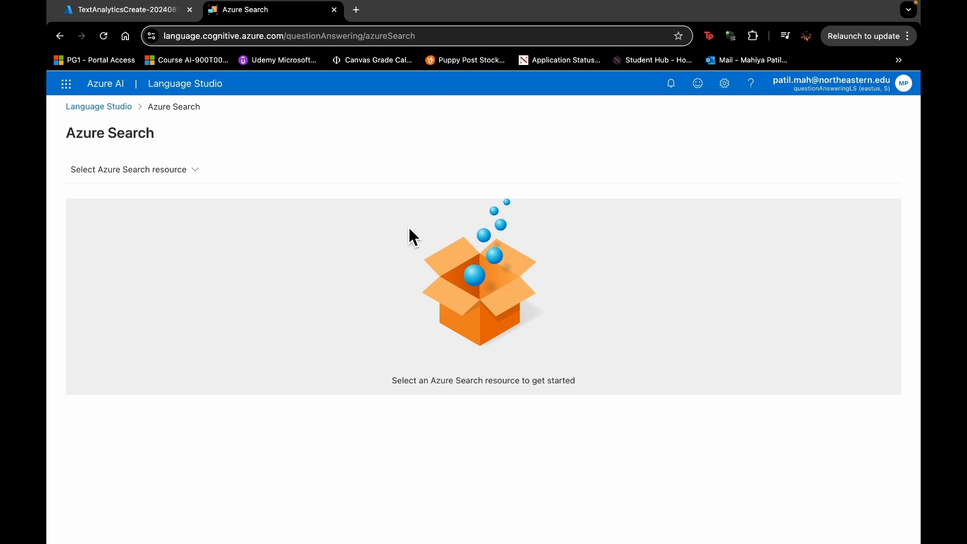
{"action": "left_click", "coordinate": [182, 172]}
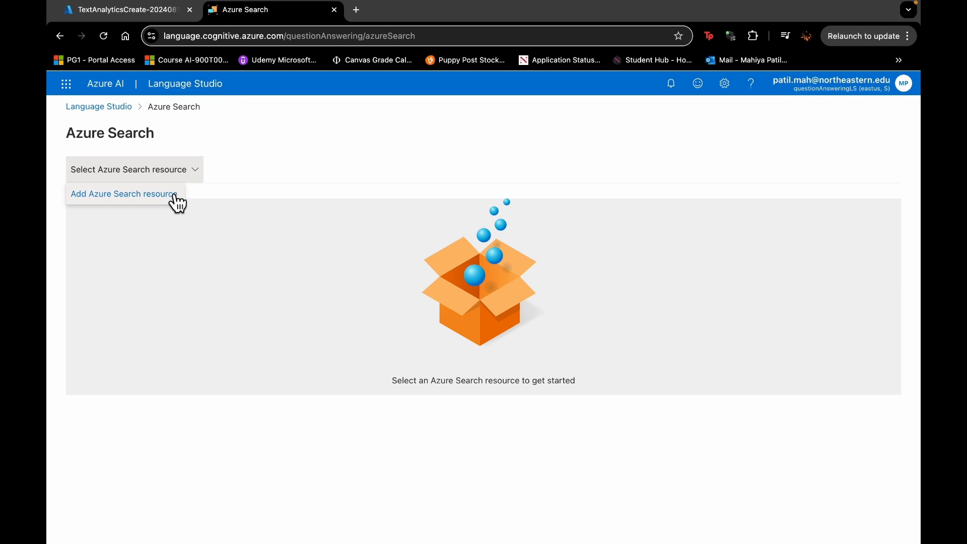
{"action": "left_click", "coordinate": [176, 197]}
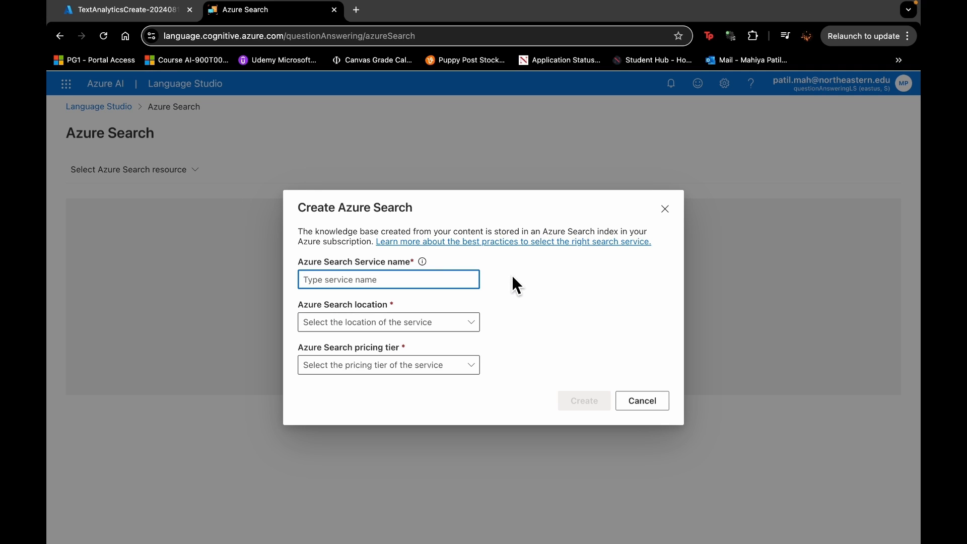
{"action": "type", "text": "qaSearch"}
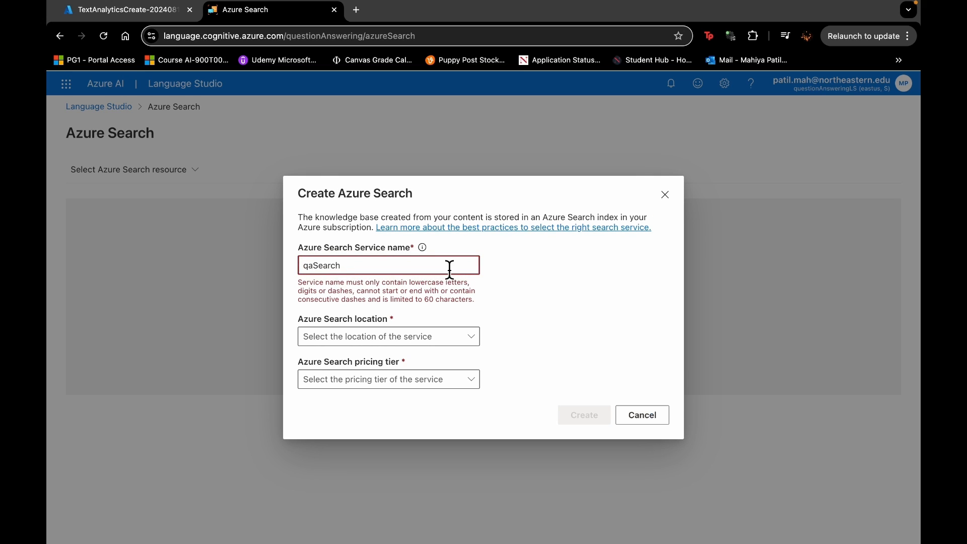
{"action": "left_click", "coordinate": [319, 266]}
{"action": "key", "text": "BackSpace"}
{"action": "type", "text": "s"}
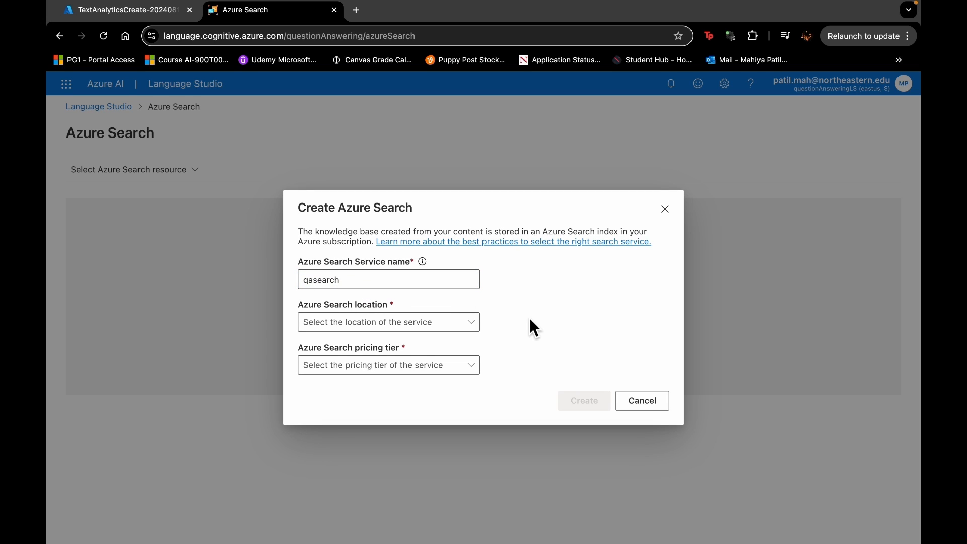
Create the Azure Search resource in eastus on the Free (F0) tier and confirm linking it to the Language resource.
{"action": "left_click", "coordinate": [438, 327]}
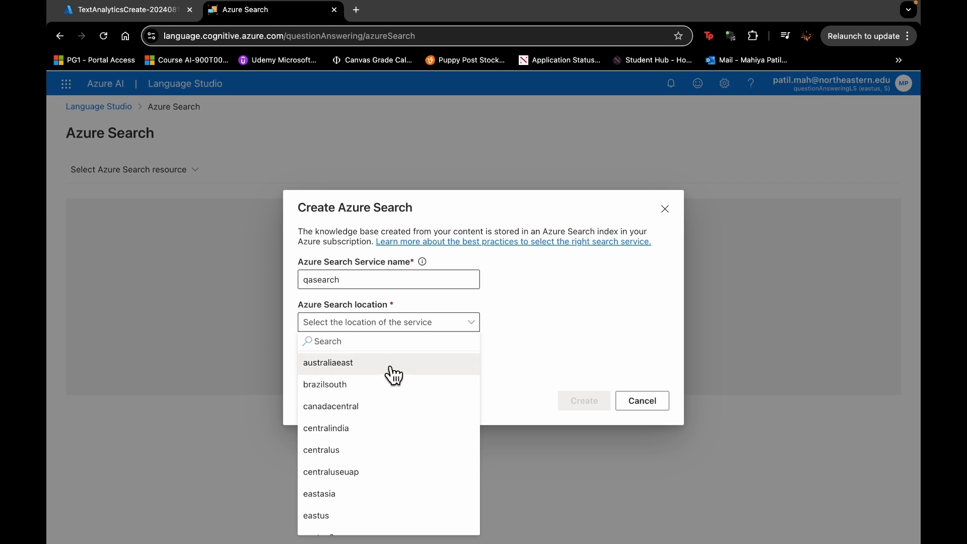
{"action": "scroll", "coordinate": [358, 438], "scroll_direction": "down", "scroll_amount": 2}
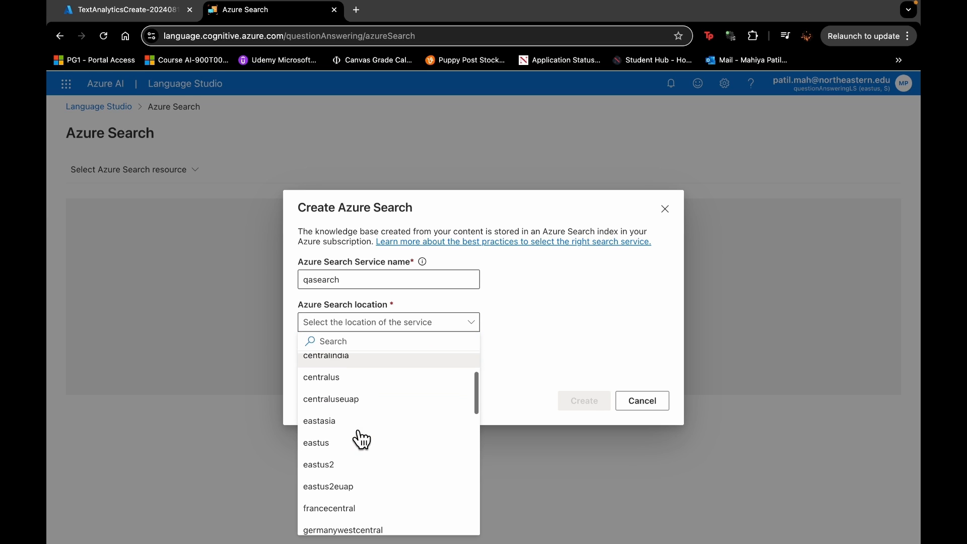
{"action": "left_click", "coordinate": [335, 446]}
{"action": "left_click", "coordinate": [452, 365]}
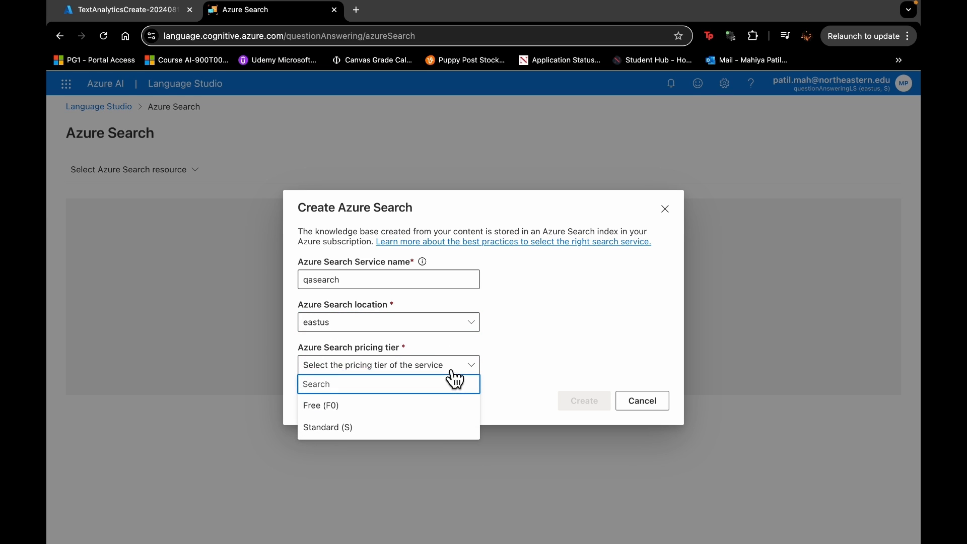
{"action": "left_click", "coordinate": [431, 411]}
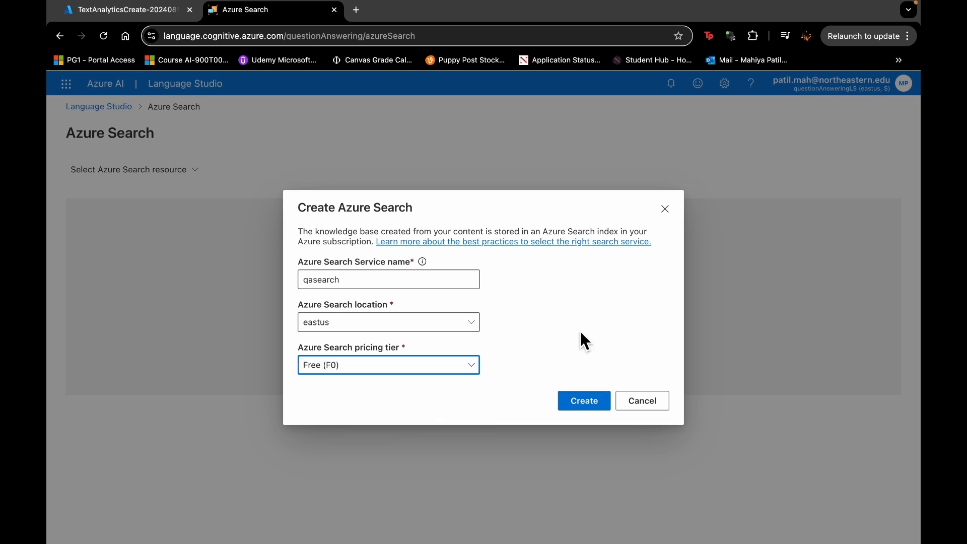
{"action": "left_click", "coordinate": [597, 400]}
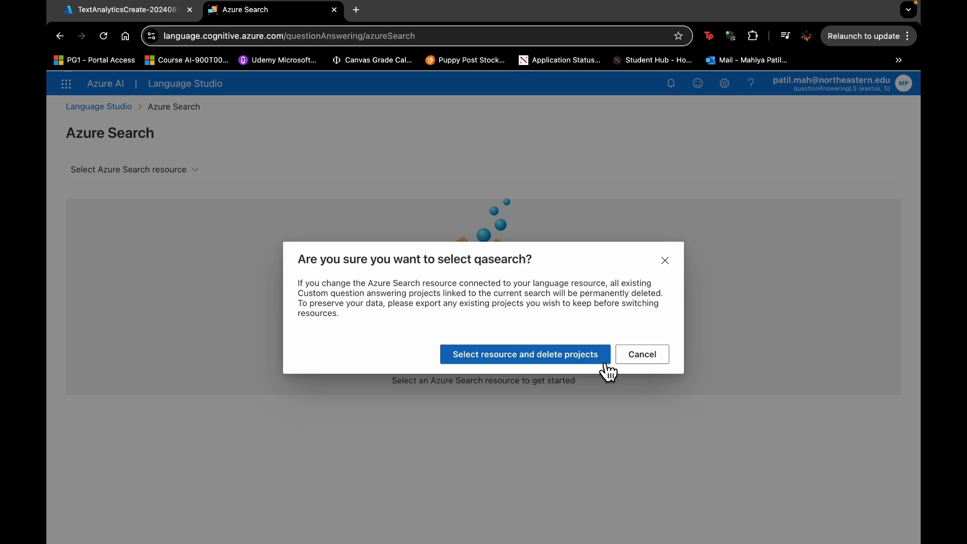
{"action": "left_click", "coordinate": [591, 354]}
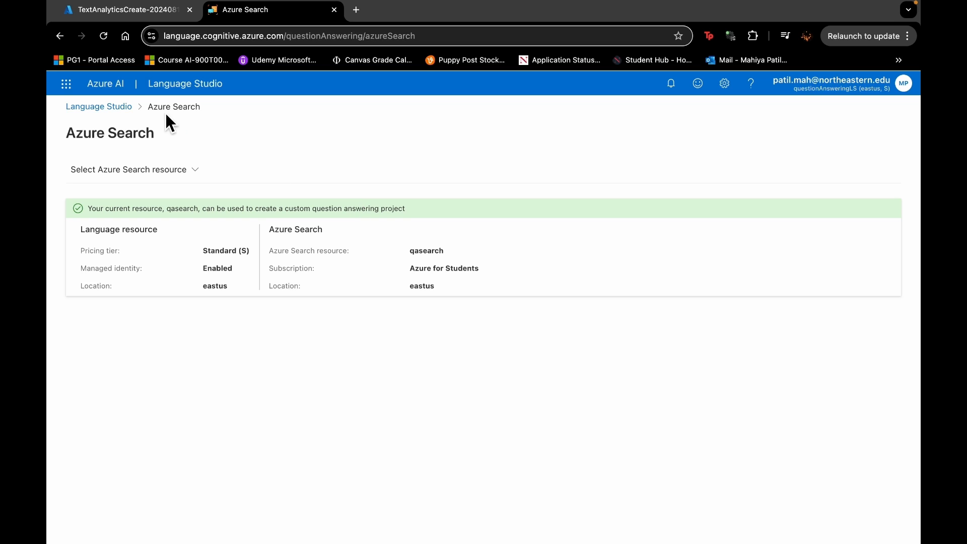
Start a new custom question answering project from the Language Studio home page, with the language selected individually for each project.
{"action": "left_click", "coordinate": [128, 107]}
{"action": "scroll", "coordinate": [272, 297], "scroll_direction": "down", "scroll_amount": 2}
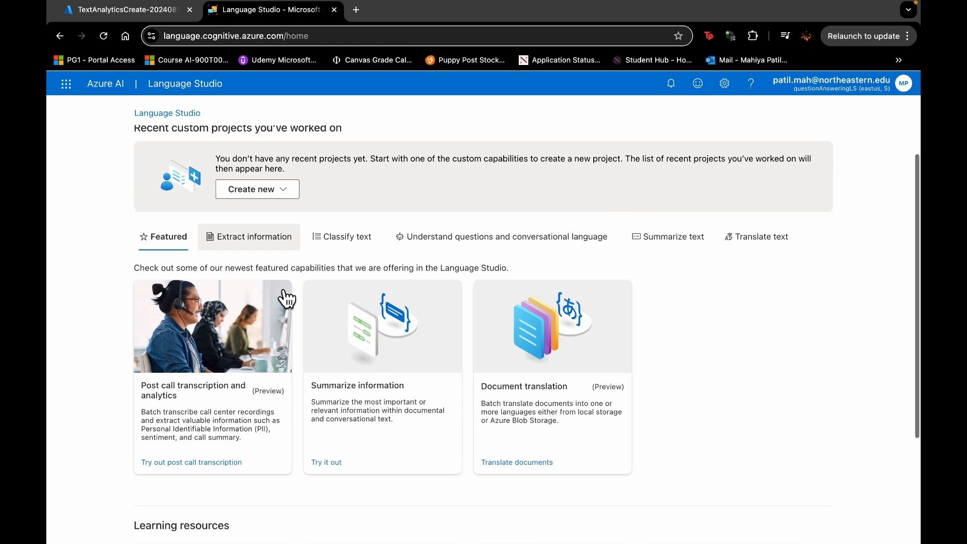
{"action": "scroll", "coordinate": [287, 299], "scroll_direction": "down", "scroll_amount": 1}
{"action": "left_click", "coordinate": [265, 154]}
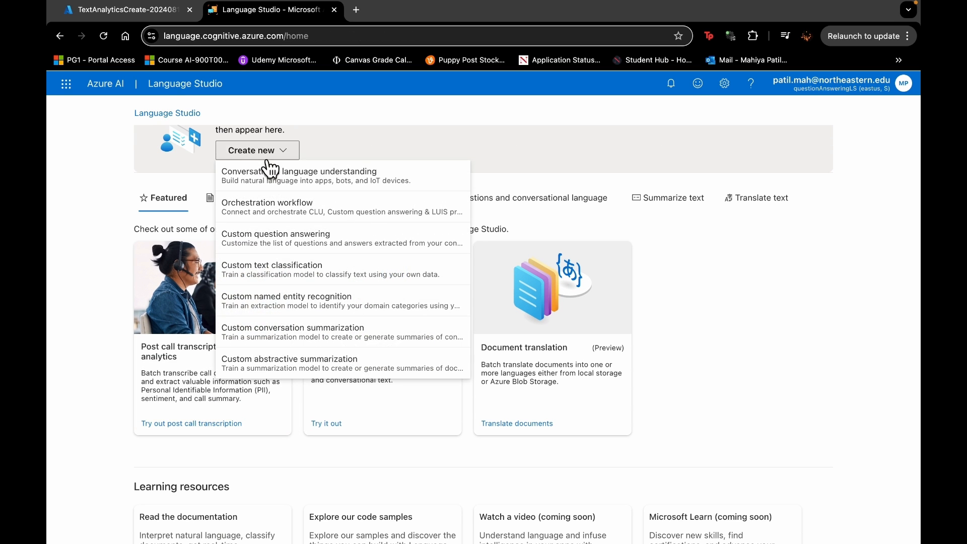
{"action": "left_click", "coordinate": [320, 244]}
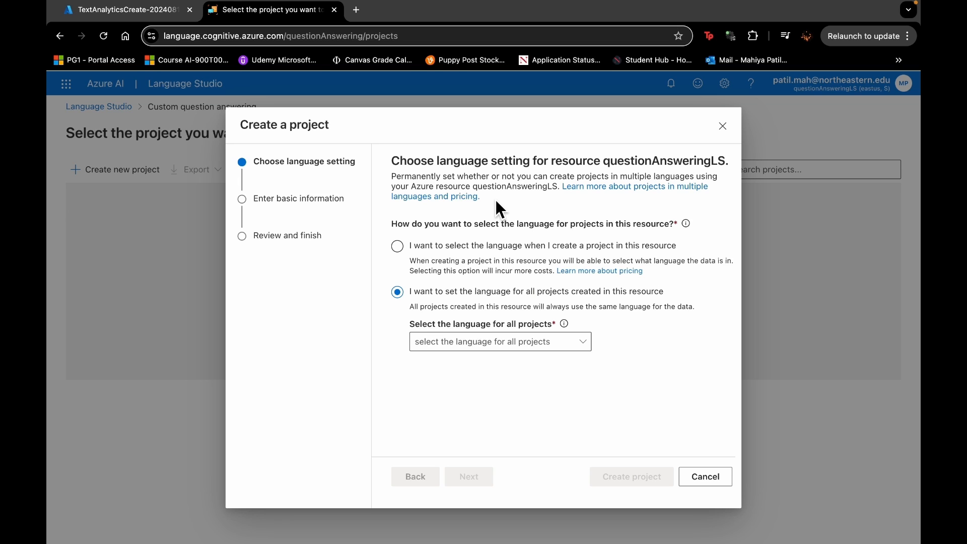
{"action": "left_click", "coordinate": [460, 248]}
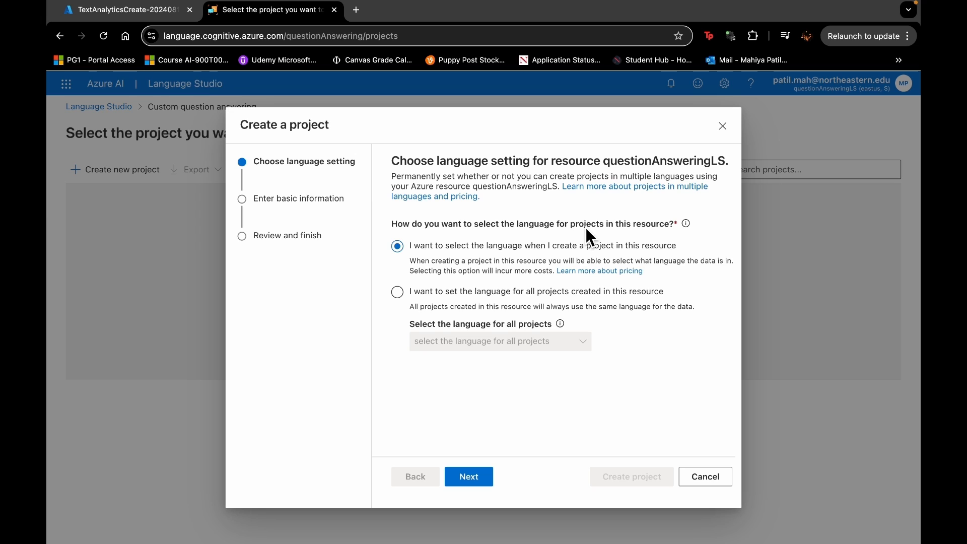
{"action": "left_click", "coordinate": [478, 484]}
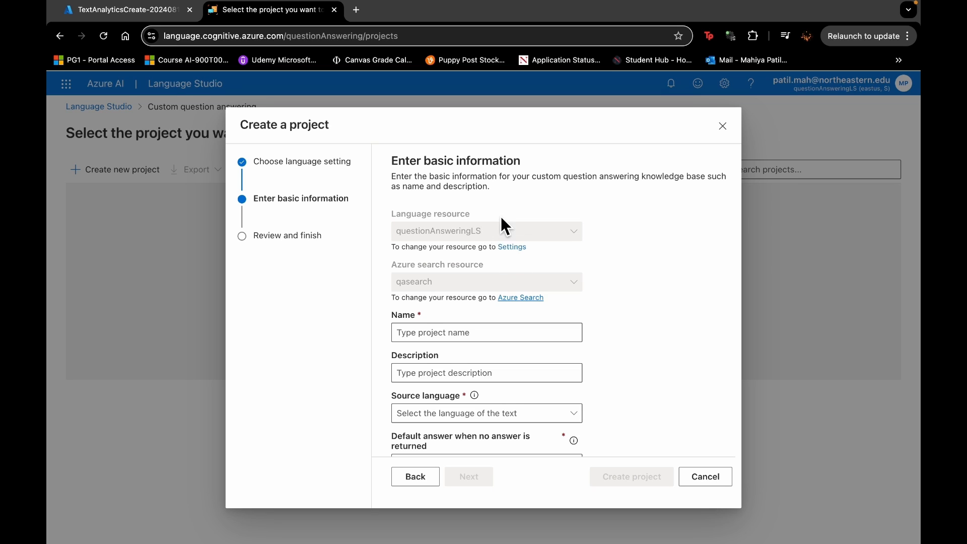
Name the project MargiesTravel, describe it as "A simple knowledge base" and set its source language to English.
{"action": "scroll", "coordinate": [481, 274], "scroll_direction": "down", "scroll_amount": 1}
{"action": "left_click", "coordinate": [460, 315]}
{"action": "type", "text": "Ma"}
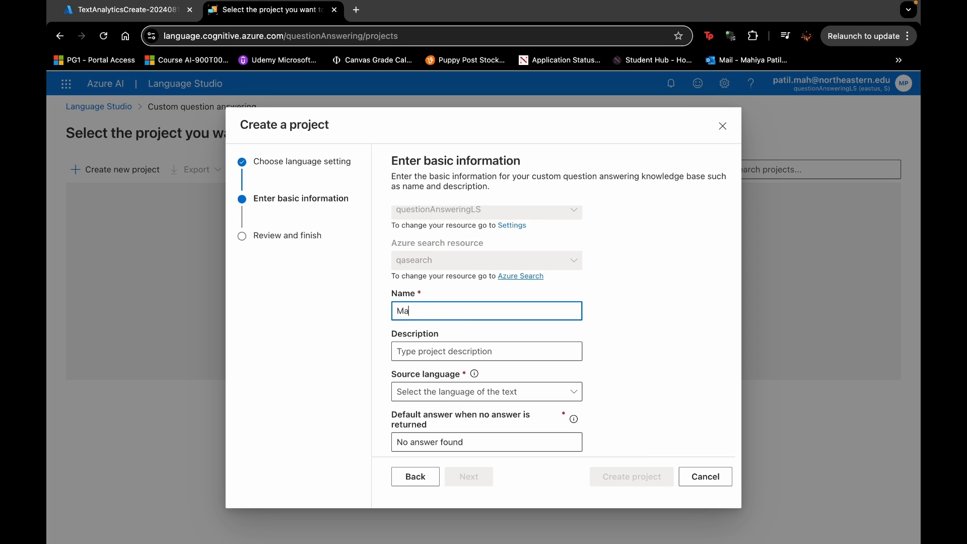
{"action": "type", "text": "rgiesTravel"}
{"action": "left_click", "coordinate": [440, 351]}
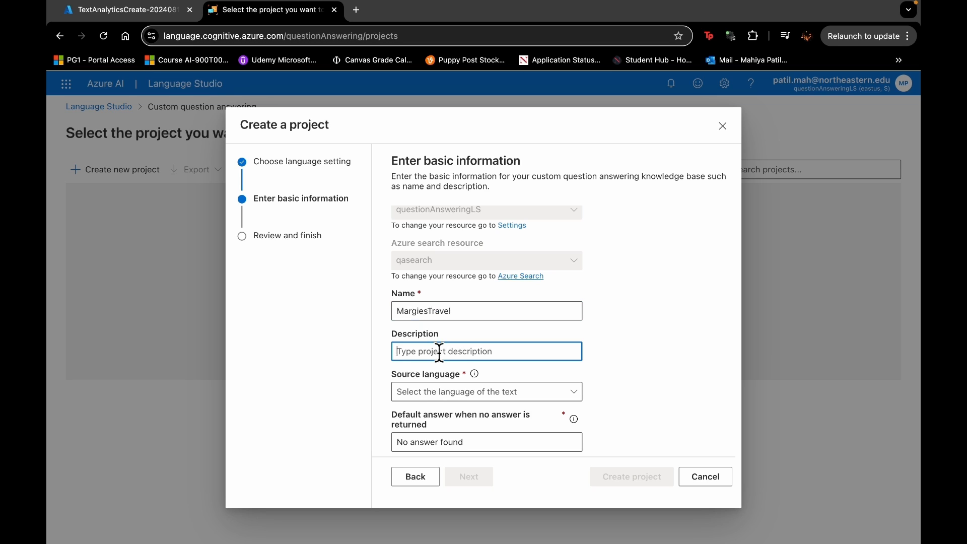
{"action": "type", "text": "A simple knowledge base"}
{"action": "left_click", "coordinate": [561, 395]}
{"action": "left_click", "coordinate": [443, 310]}
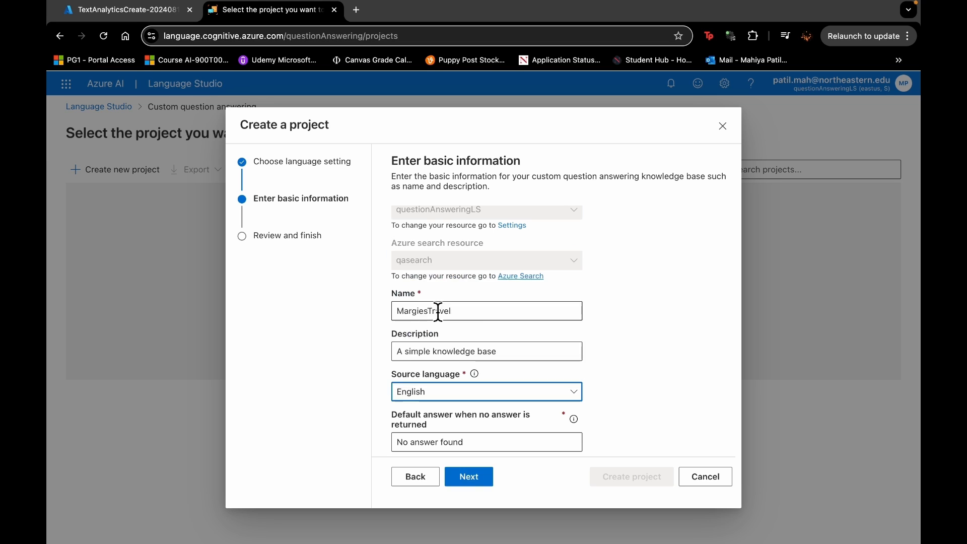
Keep "No answer found" as the default answer and create the project.
{"action": "left_click", "coordinate": [563, 450]}
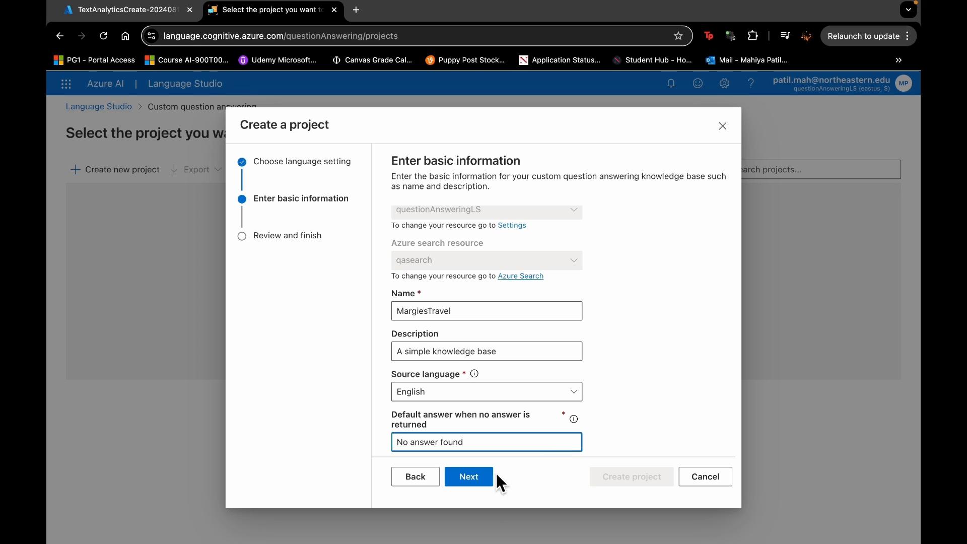
{"action": "left_click", "coordinate": [476, 476]}
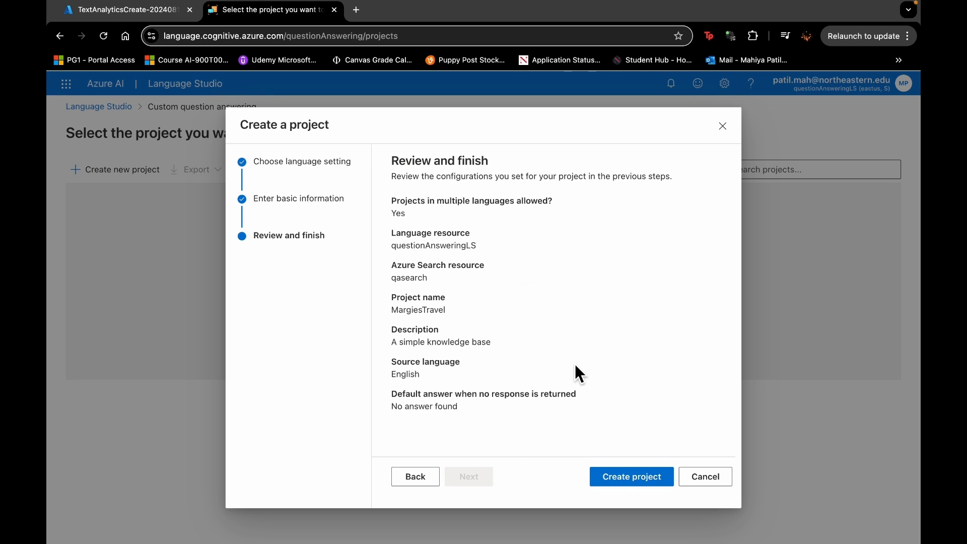
{"action": "left_click", "coordinate": [618, 479]}
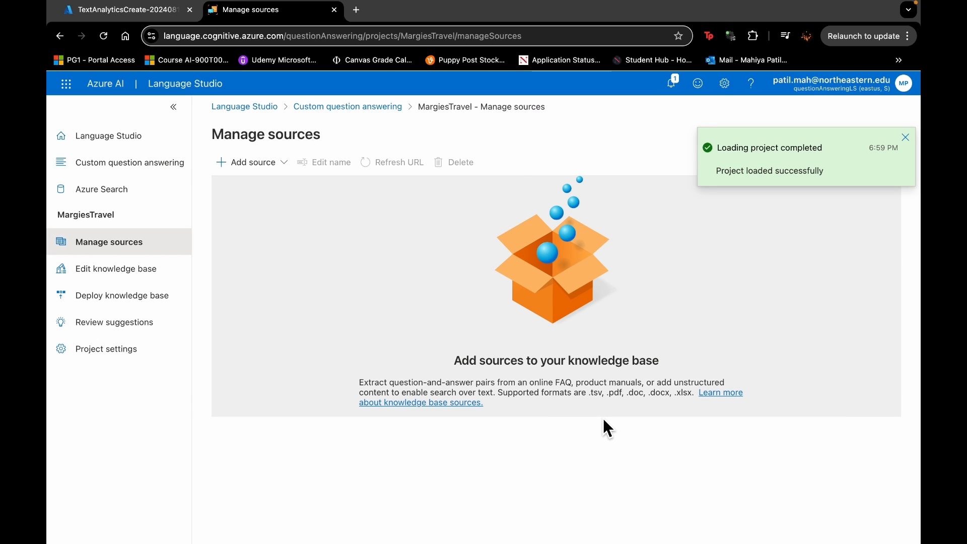
{"action": "left_click", "coordinate": [508, 233]}
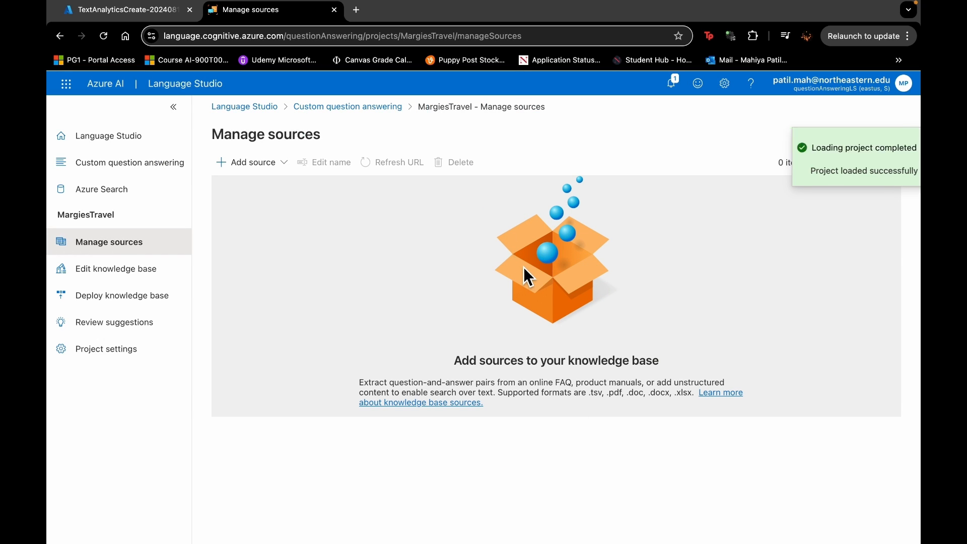
Start a new URL source for the MargiesTravel knowledge base and name it MargiesKB.
{"action": "left_click", "coordinate": [230, 174]}
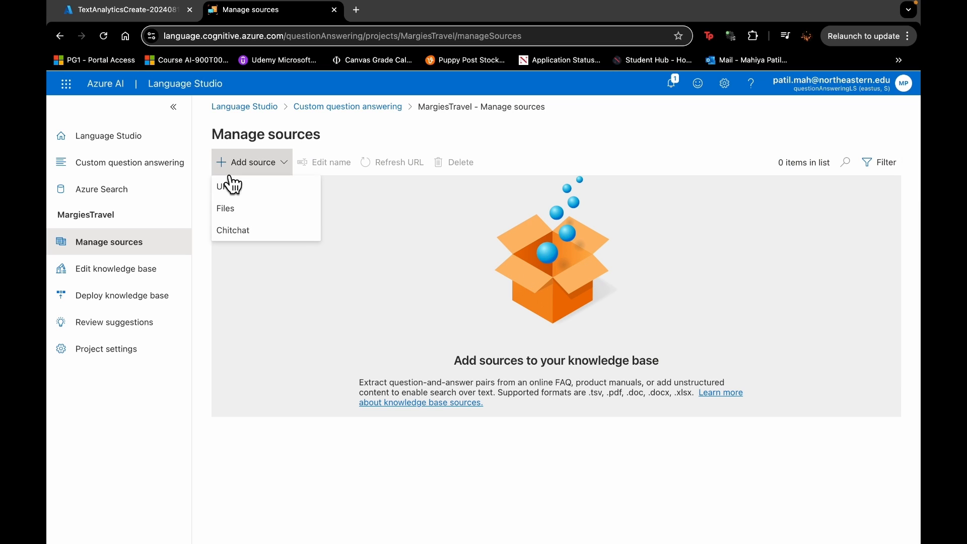
{"action": "left_click", "coordinate": [239, 188]}
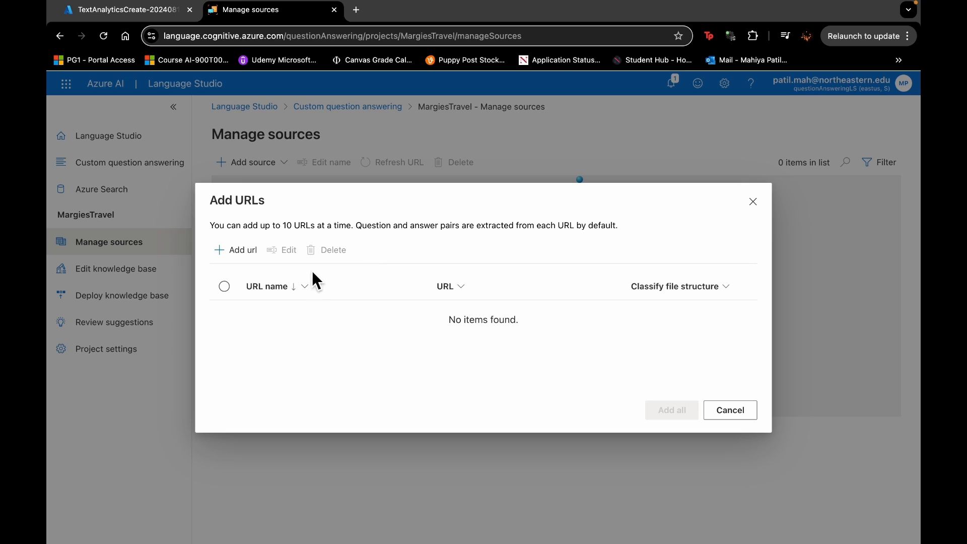
{"action": "left_click", "coordinate": [248, 269]}
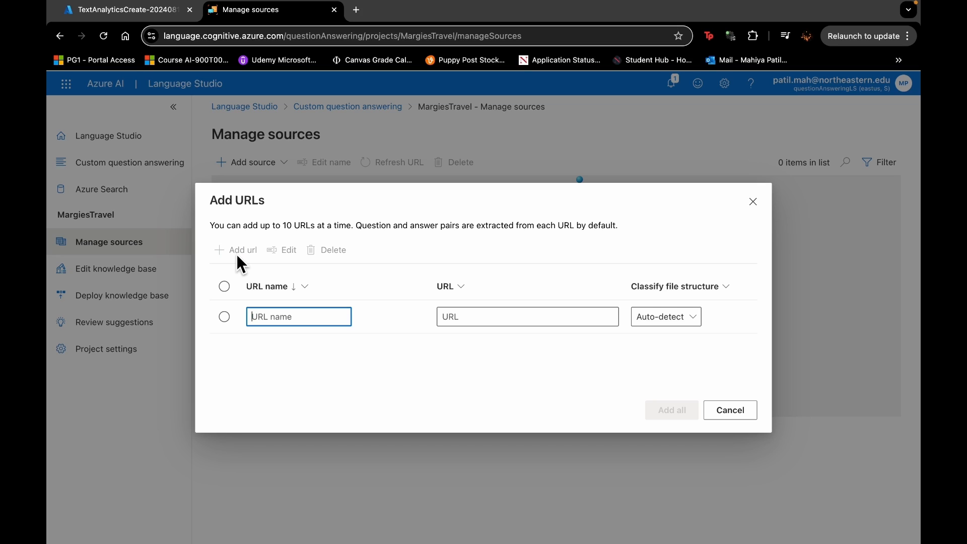
{"action": "type", "text": "MargiesKB"}
{"action": "left_click", "coordinate": [546, 318]}
{"action": "type", "text": "https"}
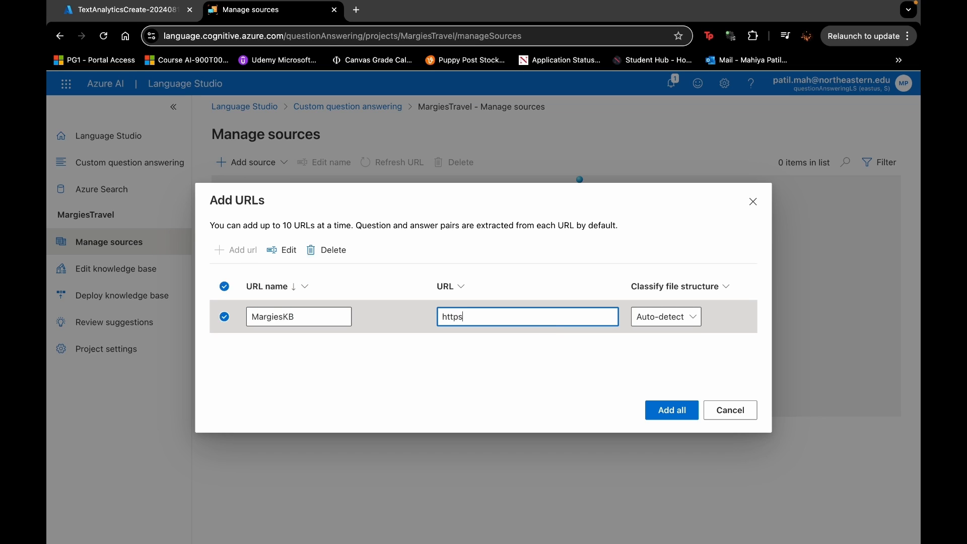
{"action": "type", "text": "://raw.githubusercontent.com/"}
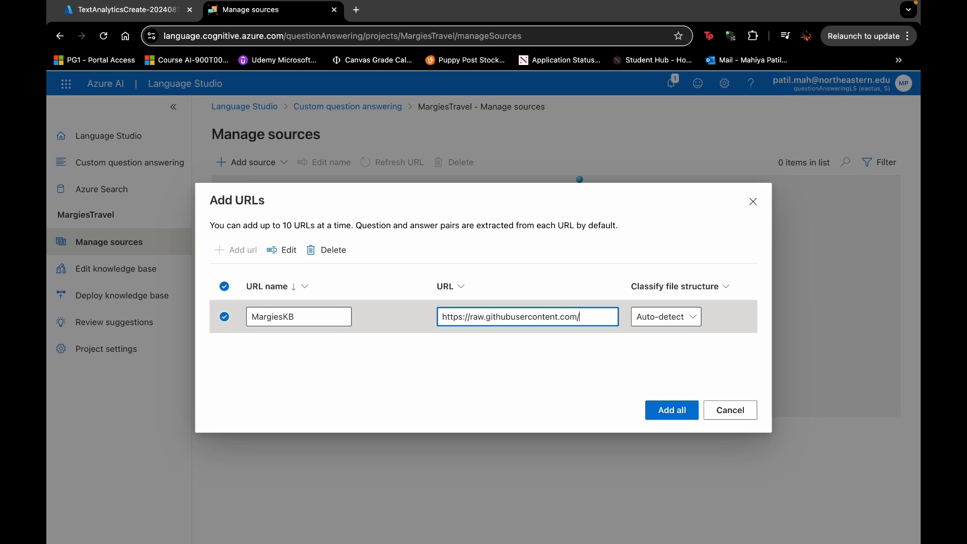
{"action": "type", "text": "MicrosoftLearning"}
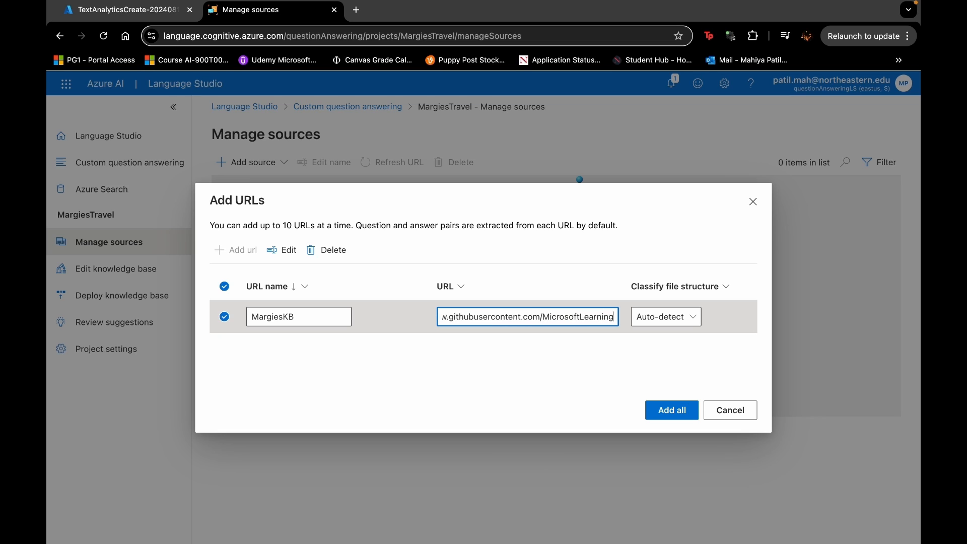
{"action": "type", "text": "/mslearn"}
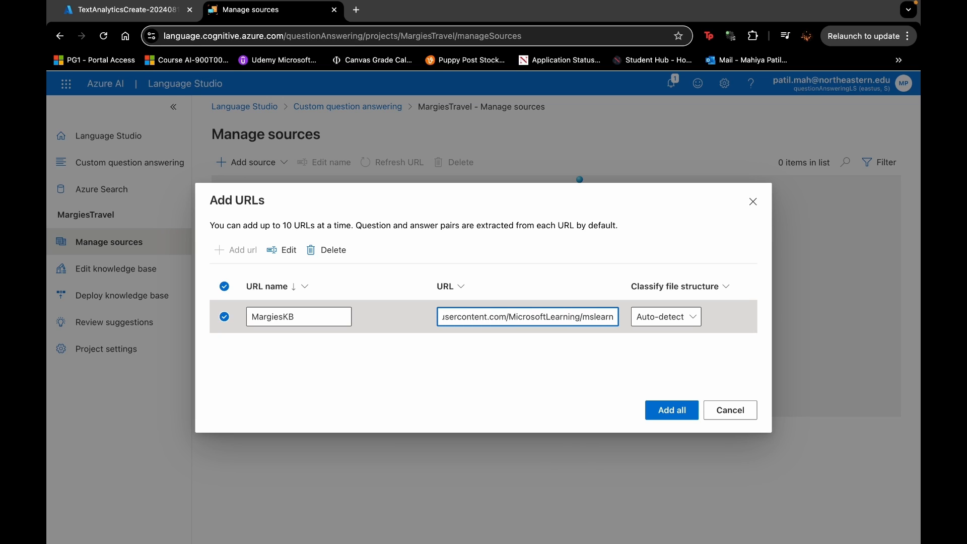
{"action": "type", "text": "-ai-fundamentals"}
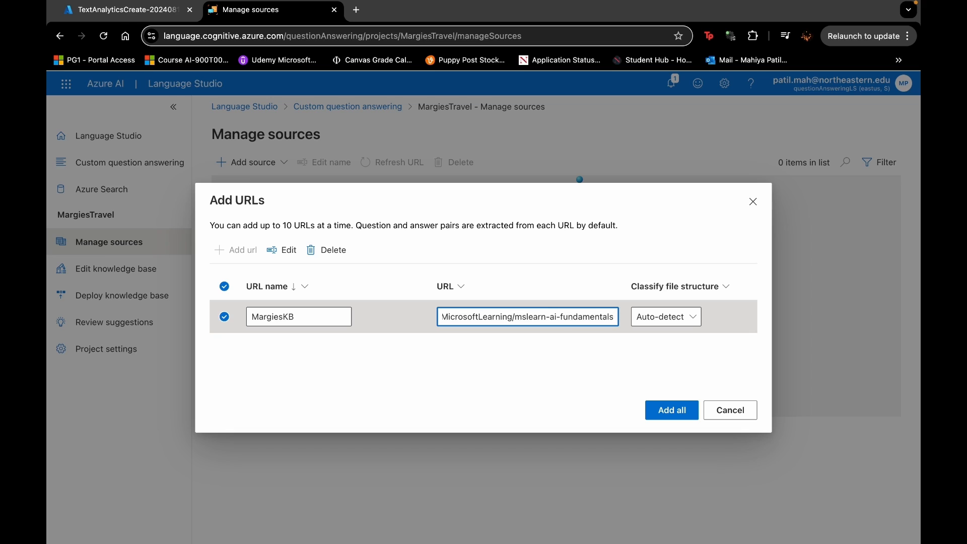
{"action": "type", "text": "/main"}
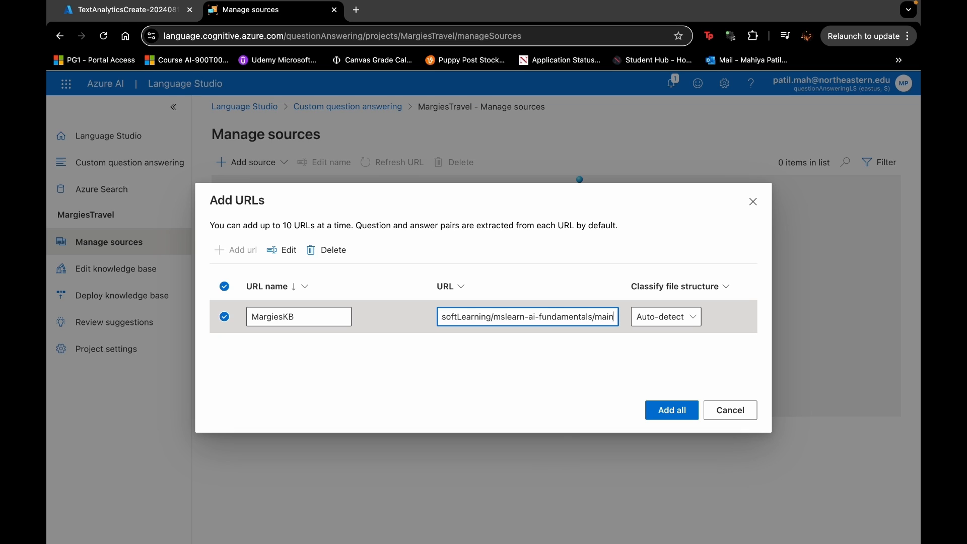
{"action": "type", "text": "/dat"}
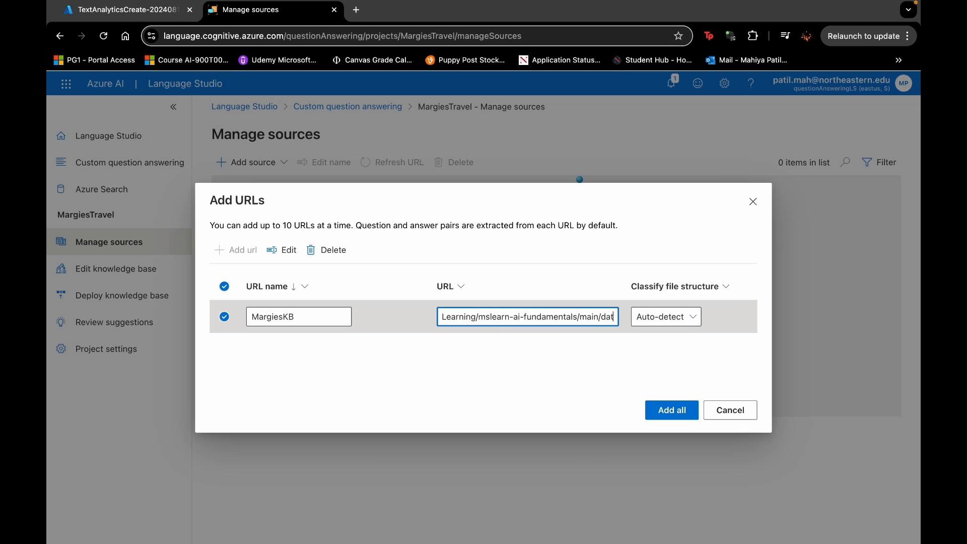
{"action": "type", "text": "a/nat"}
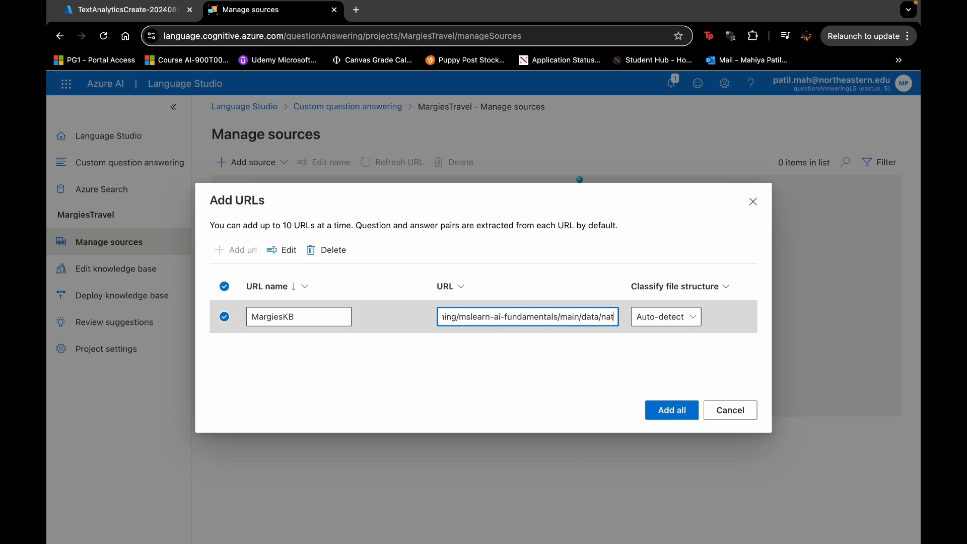
{"action": "type", "text": "ural-language"}
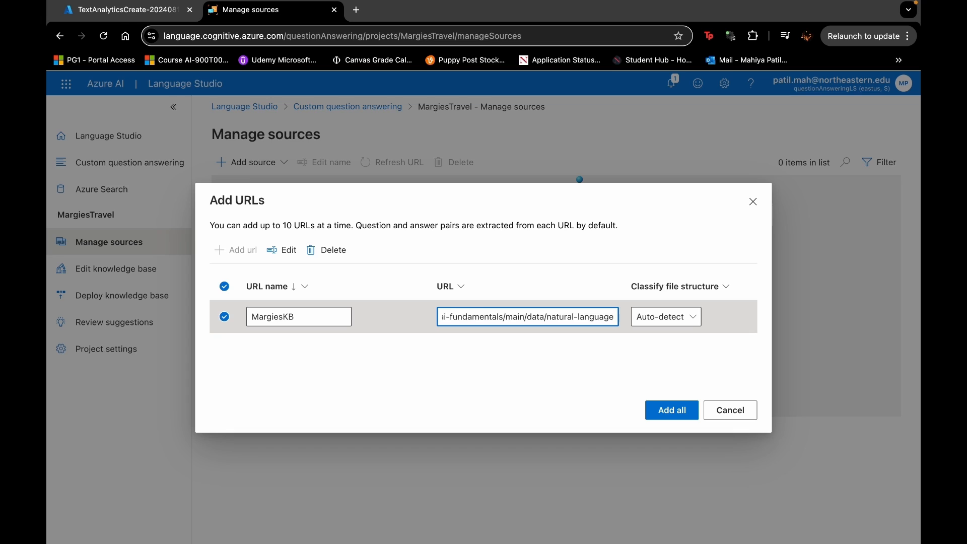
{"action": "type", "text": "/margi"}
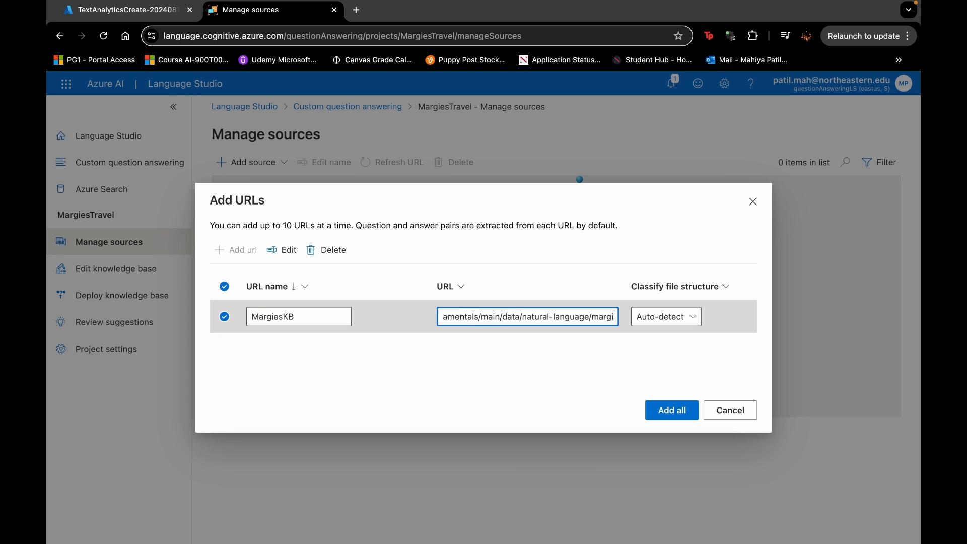
{"action": "type", "text": "es_faq"}
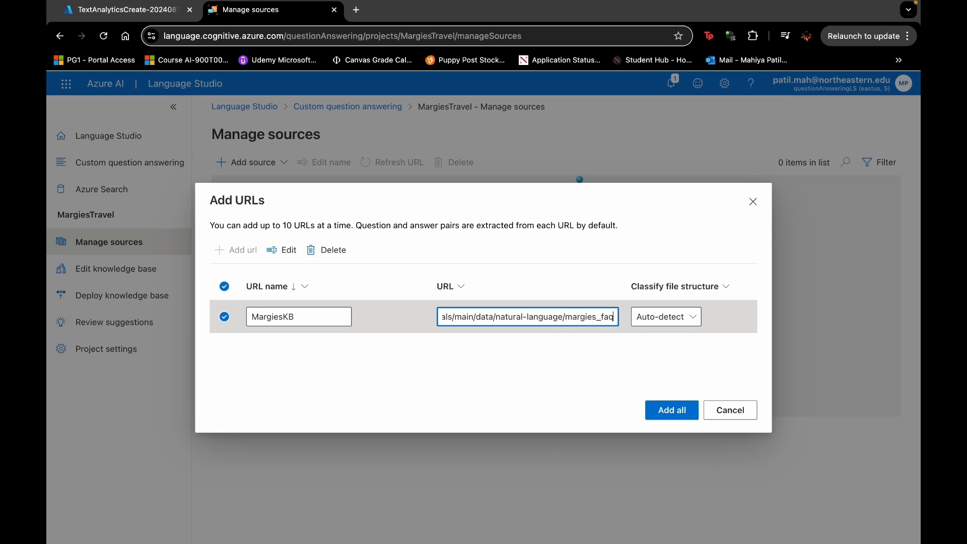
{"action": "type", "text": ".docx"}
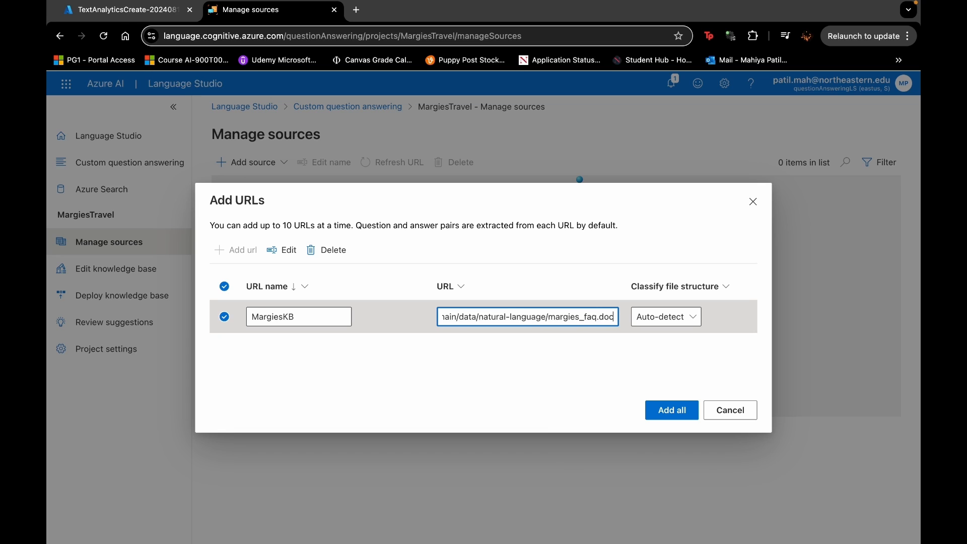
{"action": "left_click", "coordinate": [513, 386]}
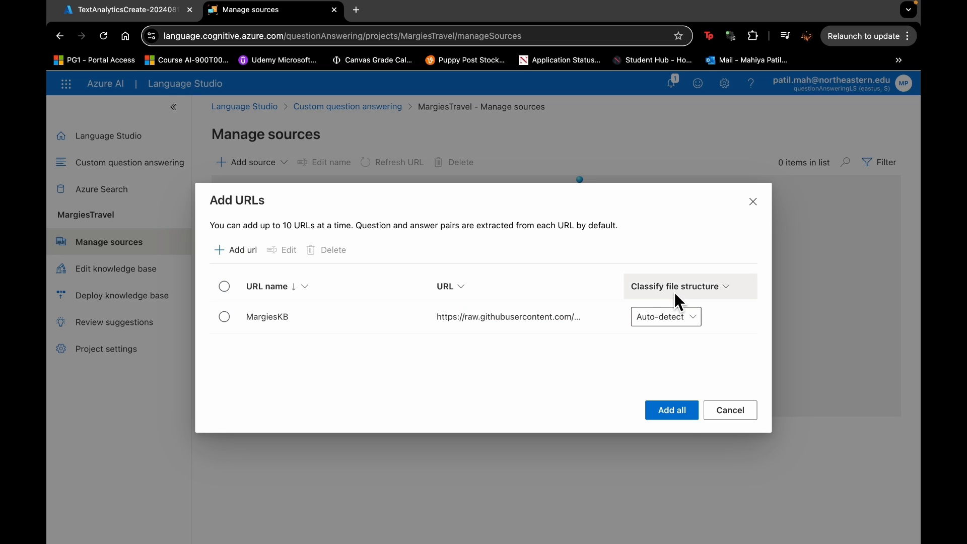
Add the MargiesKB URL source to the project with Auto-detect file structure and dismiss the guidance tips.
{"action": "left_click", "coordinate": [675, 409]}
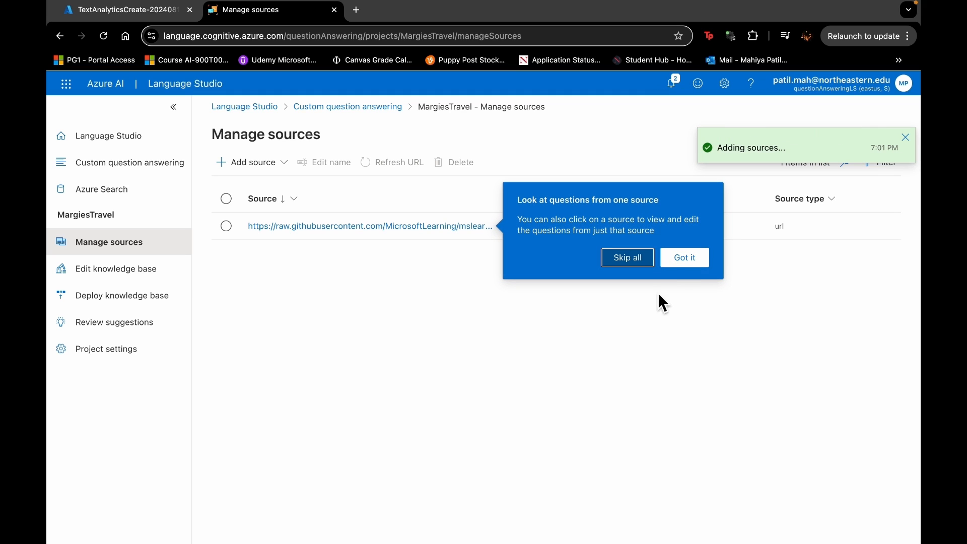
{"action": "left_click", "coordinate": [679, 263]}
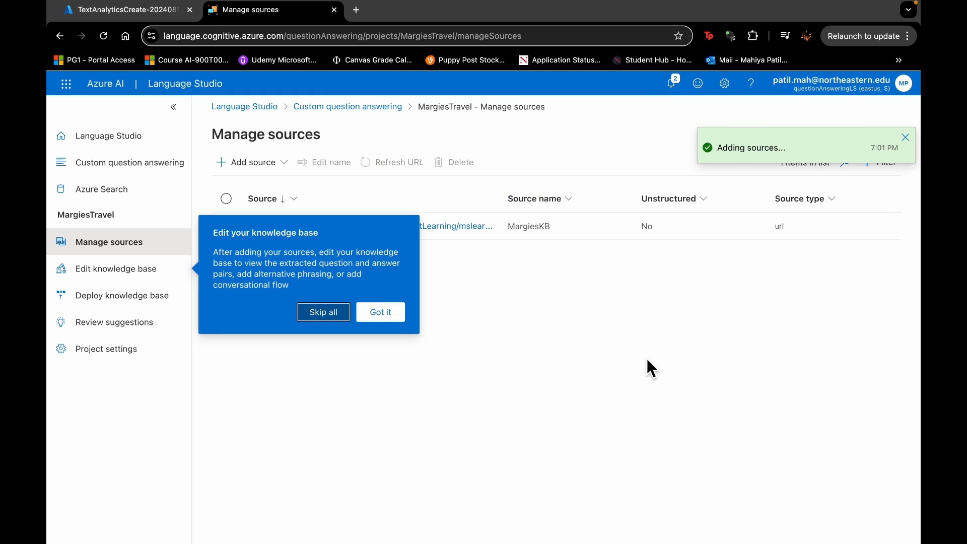
{"action": "left_click", "coordinate": [399, 312]}
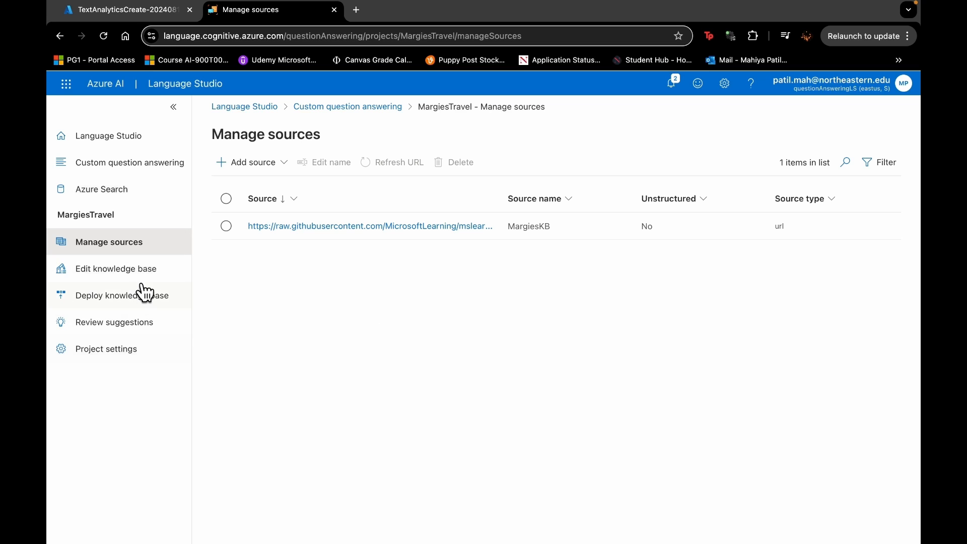
Open the MargiesTravel knowledge base for editing and dismiss the tip about the collapsed menu.
{"action": "left_click", "coordinate": [118, 278]}
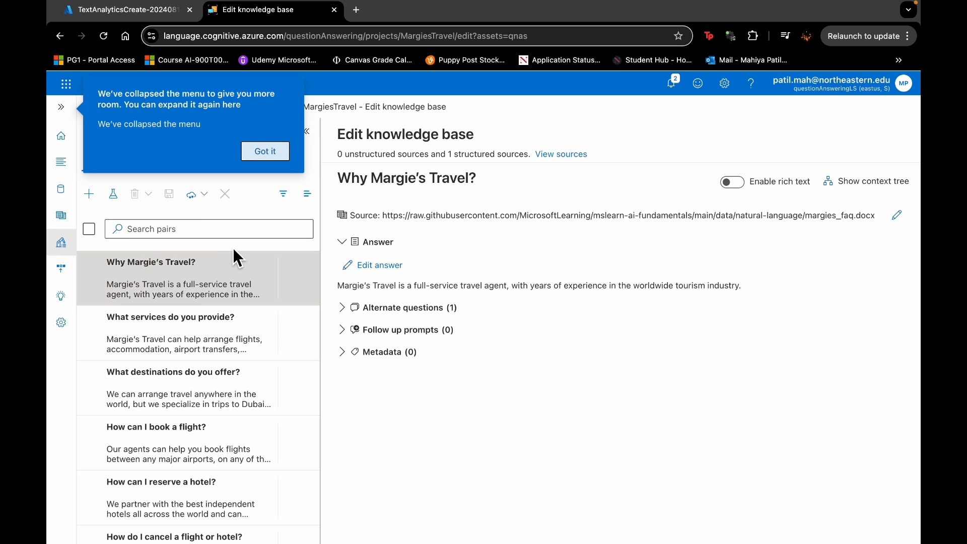
{"action": "left_click", "coordinate": [272, 157]}
{"action": "left_click", "coordinate": [305, 233]}
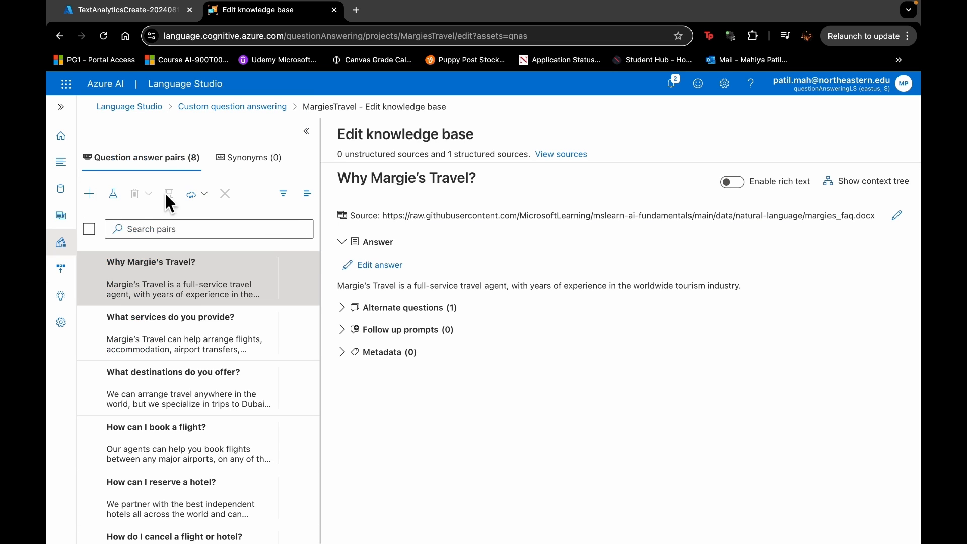
Add an Editorial question answer pair with the question "Hello" and the answer "Hi", and dismiss the guidance tip.
{"action": "left_click", "coordinate": [90, 195]}
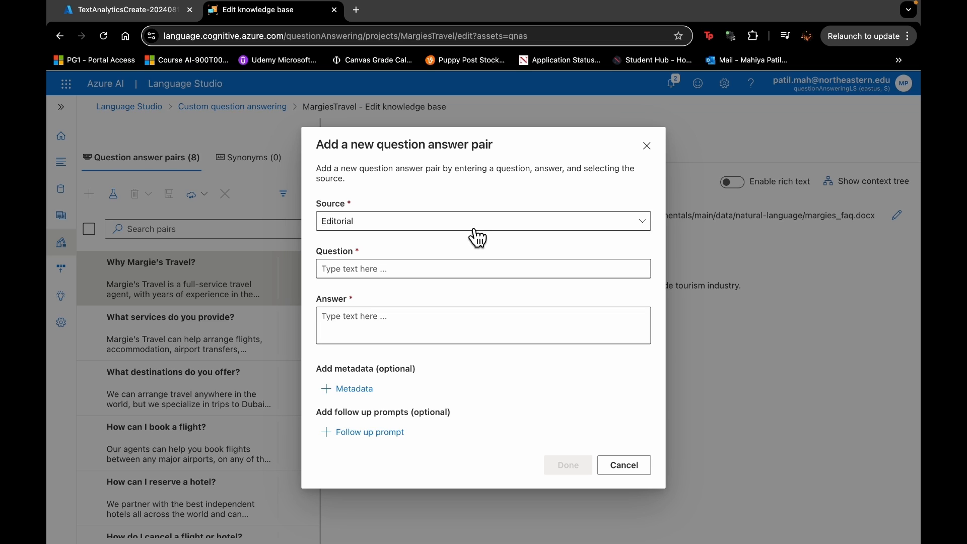
{"action": "left_click", "coordinate": [416, 272]}
{"action": "type", "text": "Hello"}
{"action": "left_click", "coordinate": [421, 336]}
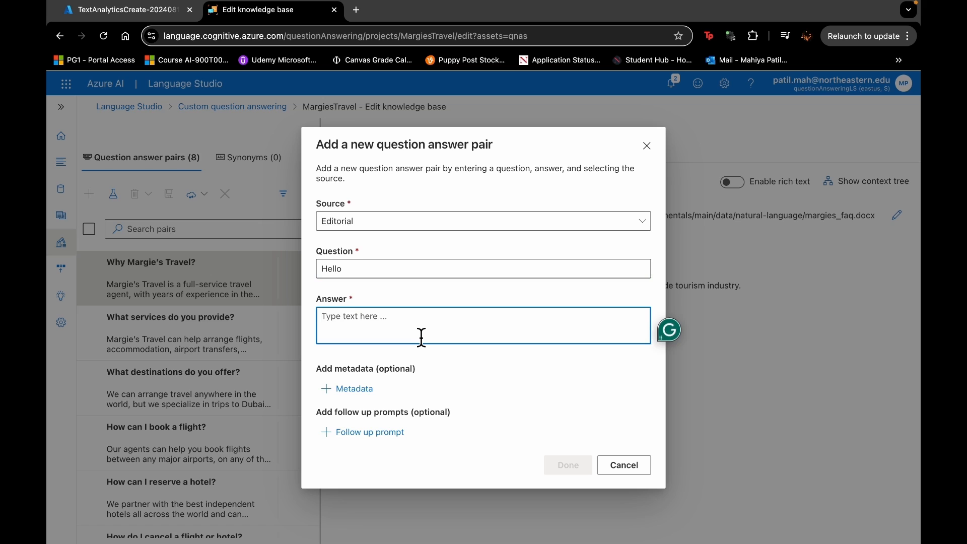
{"action": "type", "text": "Hi"}
{"action": "left_click", "coordinate": [561, 469]}
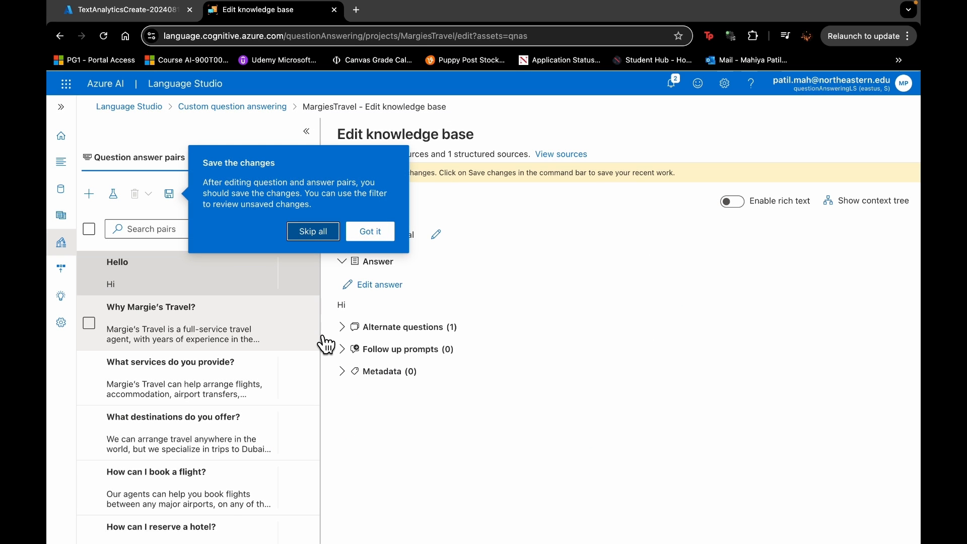
{"action": "left_click", "coordinate": [365, 232]}
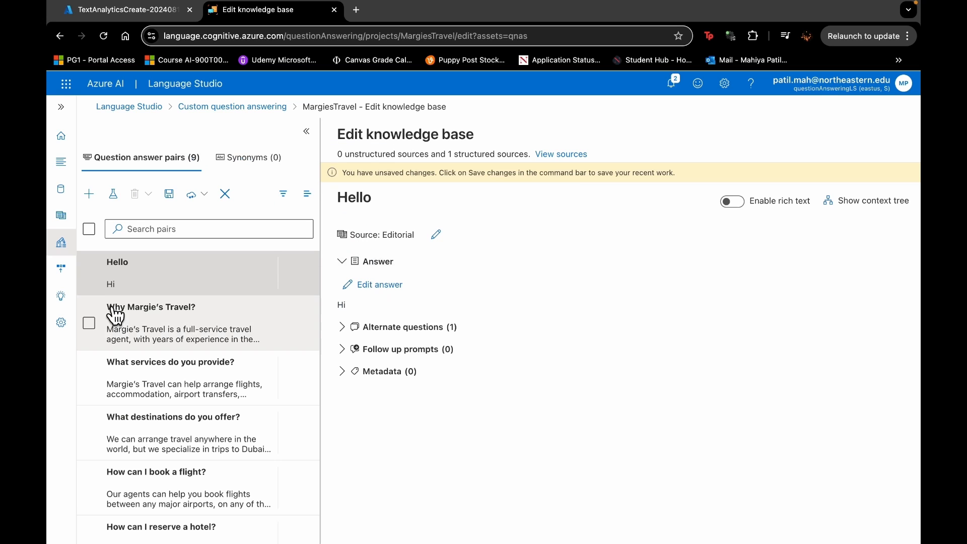
Add "Hiya" as an alternate question to the "Hello" question answer pair.
{"action": "left_click", "coordinate": [65, 112]}
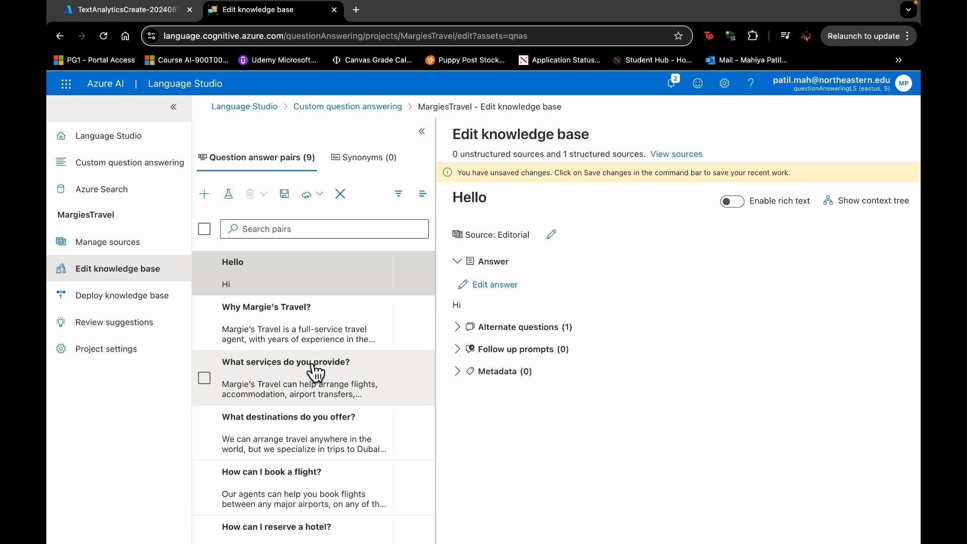
{"action": "scroll", "coordinate": [315, 373], "scroll_direction": "down", "scroll_amount": 4}
{"action": "scroll", "coordinate": [315, 373], "scroll_direction": "up", "scroll_amount": 4}
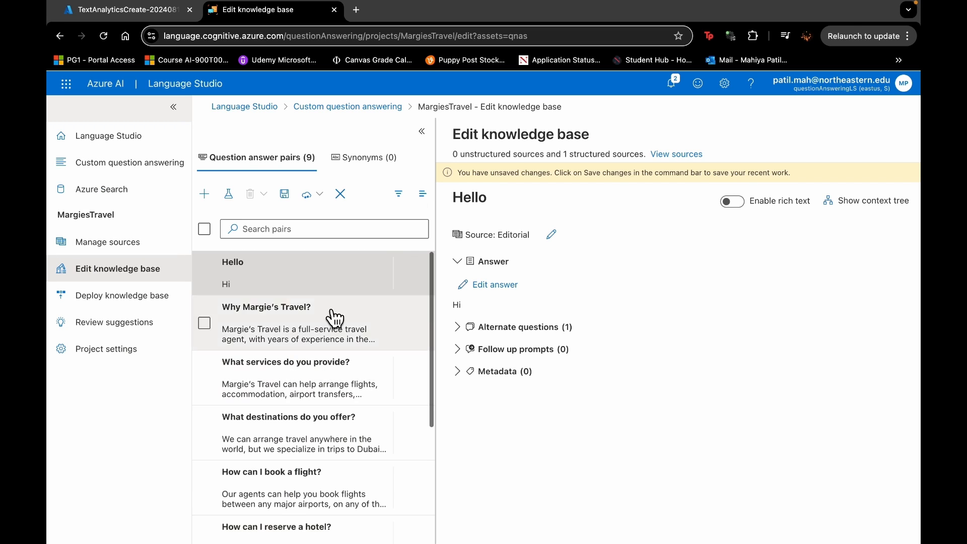
{"action": "left_click", "coordinate": [466, 328]}
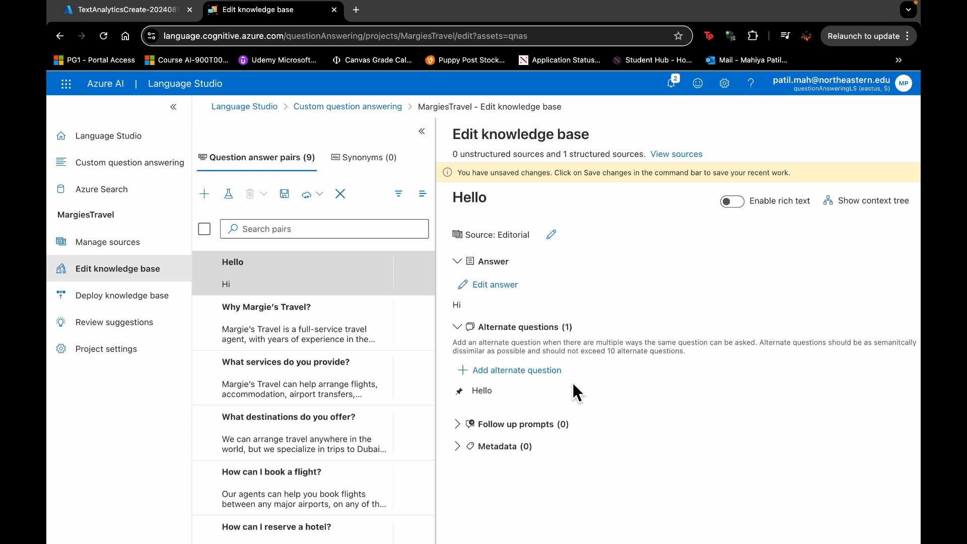
{"action": "left_click", "coordinate": [467, 371]}
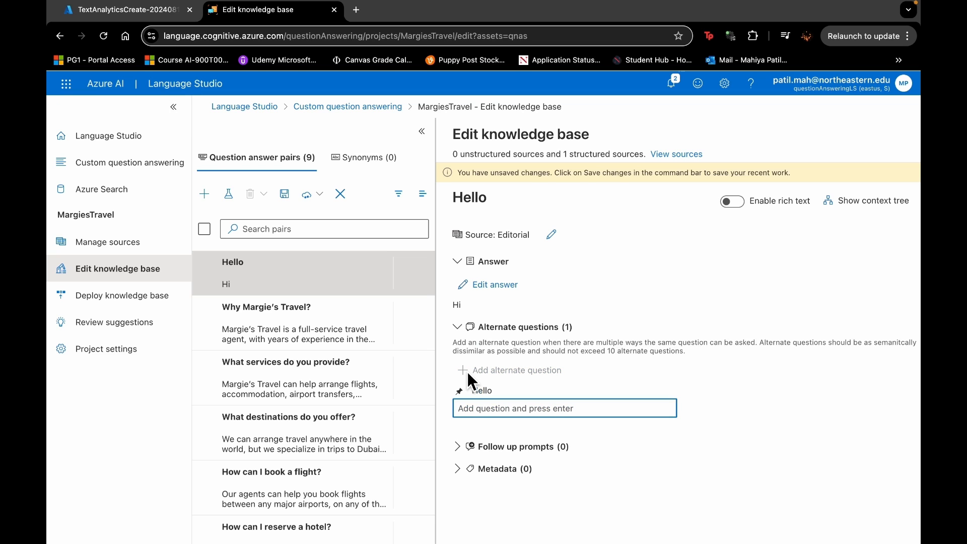
{"action": "type", "text": "Hiya"}
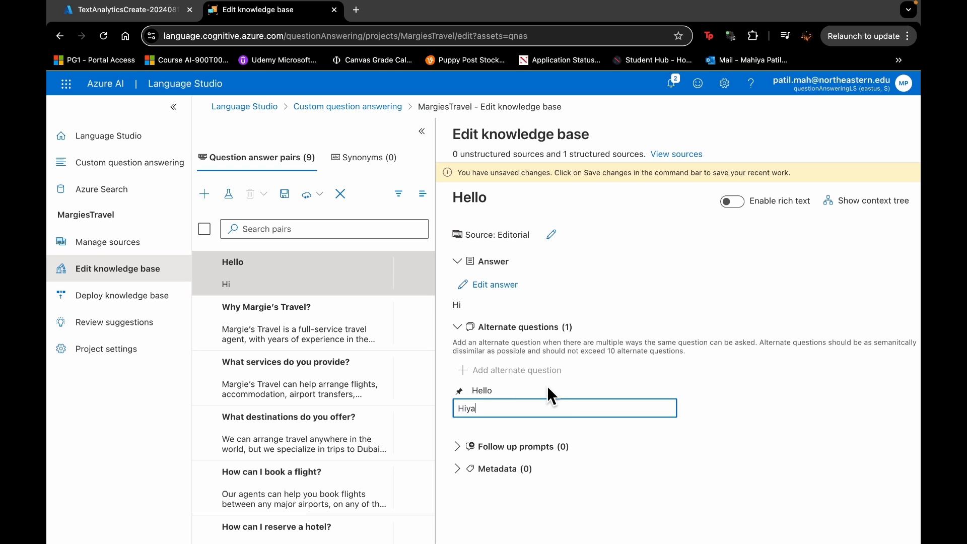
{"action": "key", "text": "Return"}
{"action": "left_click_drag", "start_coordinate": [497, 391], "coordinate": [470, 390]}
{"action": "left_click", "coordinate": [685, 535]}
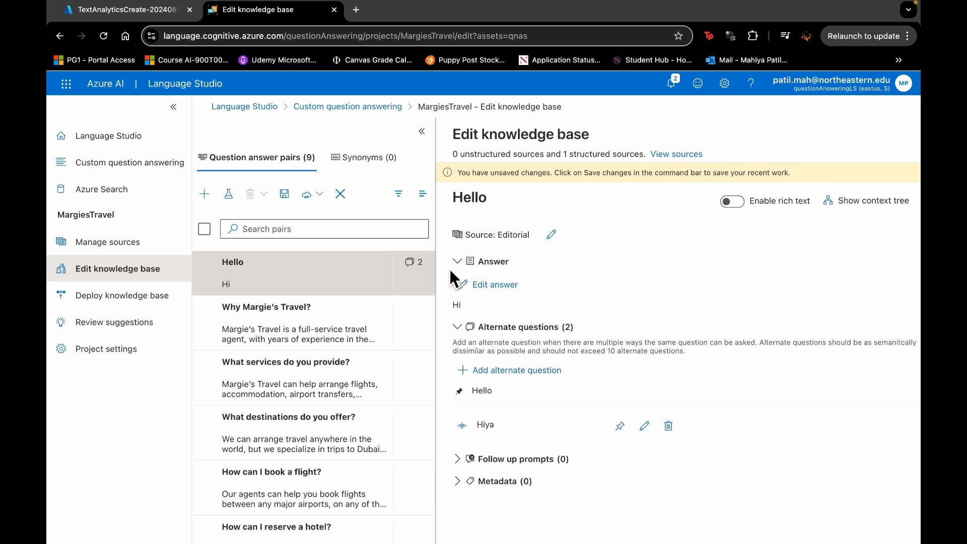
Save the knowledge base changes and dismiss the tips about filtering pairs and deployment.
{"action": "left_click", "coordinate": [298, 193]}
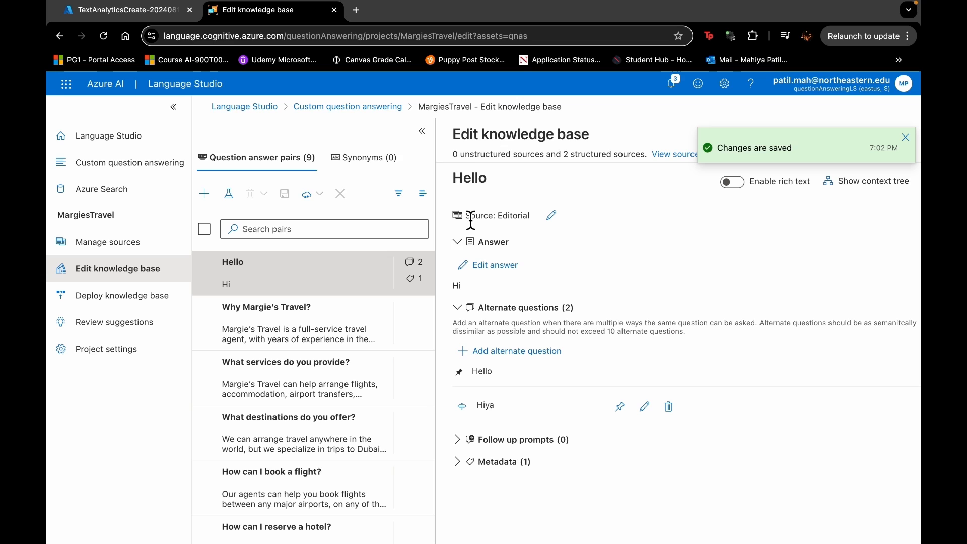
{"action": "left_click", "coordinate": [443, 234]}
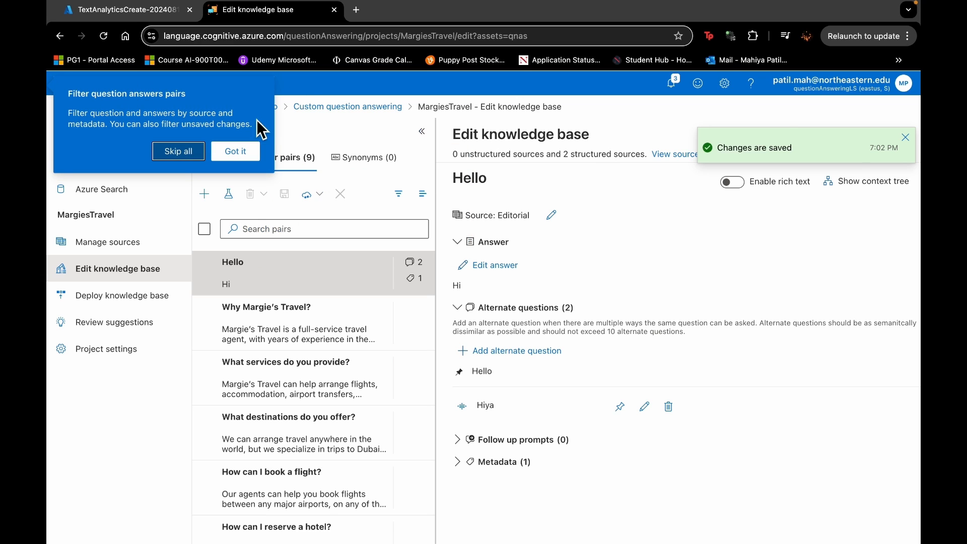
{"action": "left_click", "coordinate": [256, 148]}
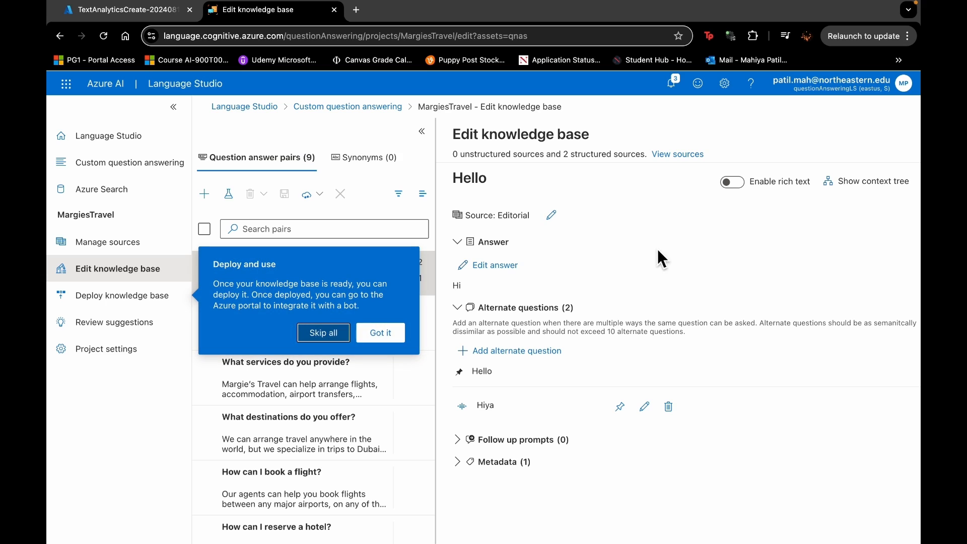
{"action": "left_click", "coordinate": [381, 336]}
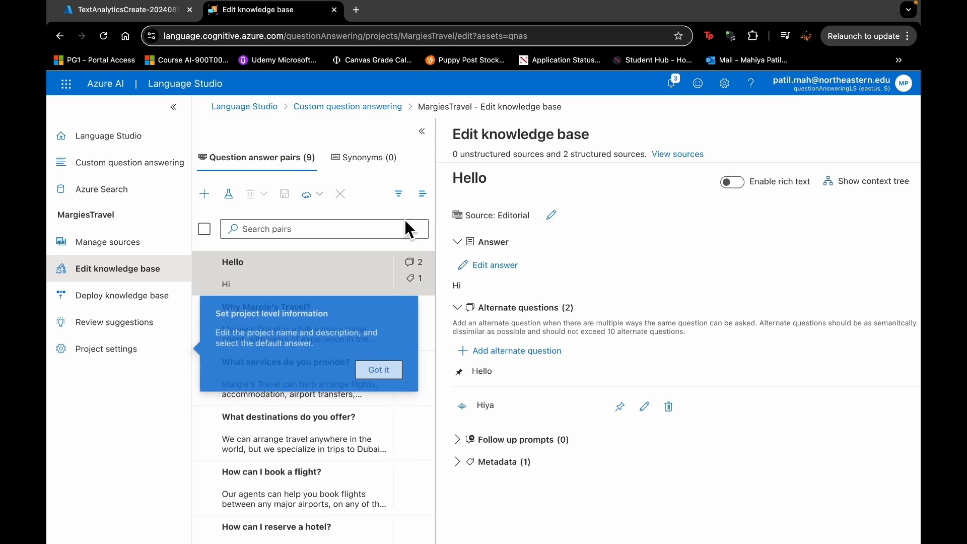
Dismiss the project settings tip and test the knowledge base with the message "Hi".
{"action": "left_click", "coordinate": [400, 374]}
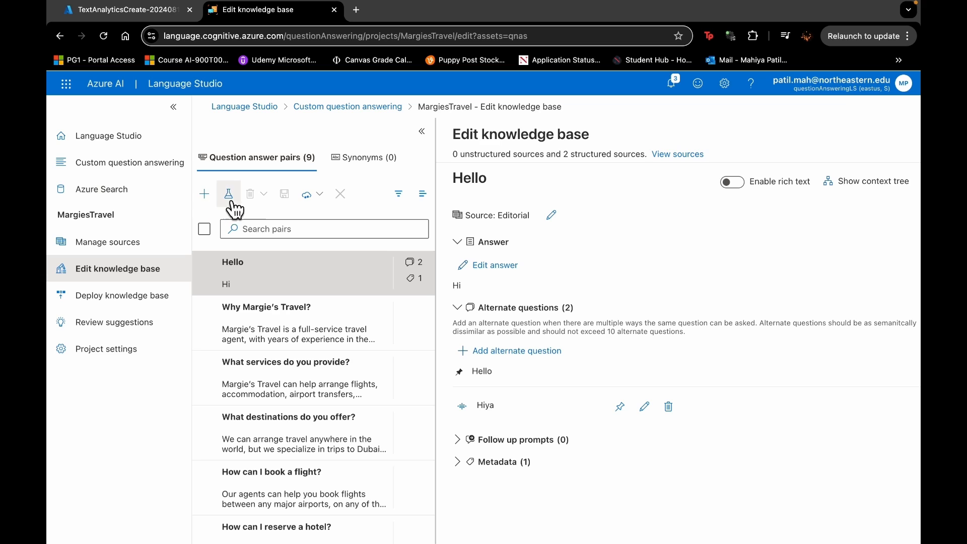
{"action": "left_click", "coordinate": [245, 209]}
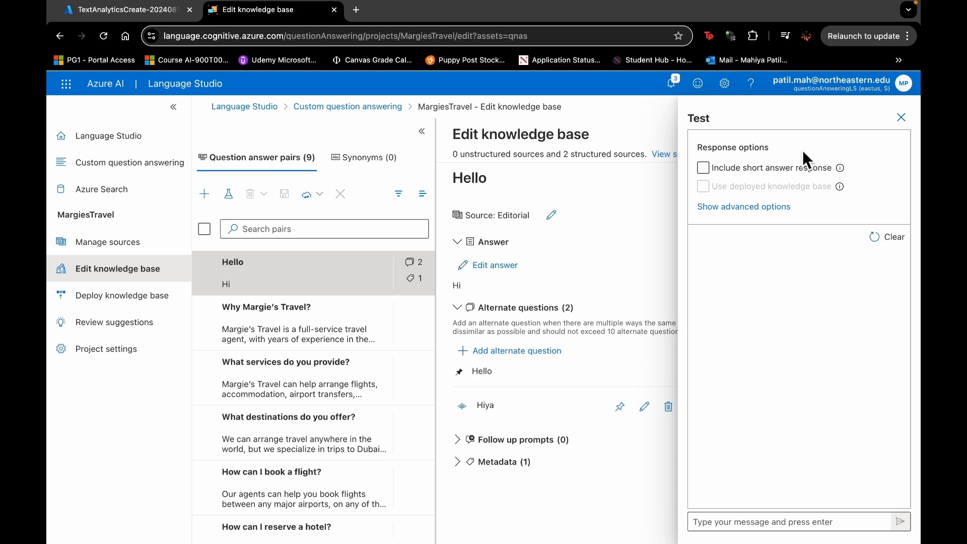
{"action": "left_click", "coordinate": [798, 522]}
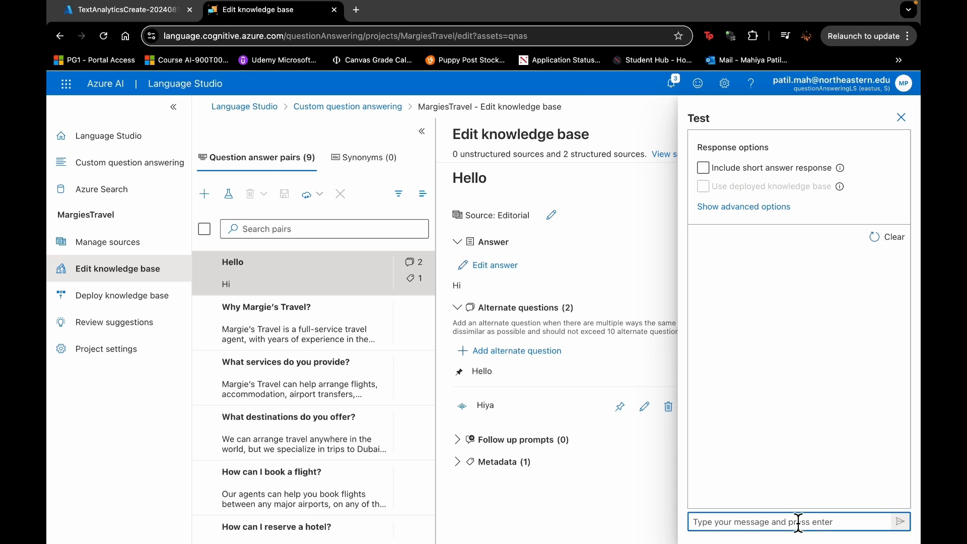
{"action": "type", "text": "Hi"}
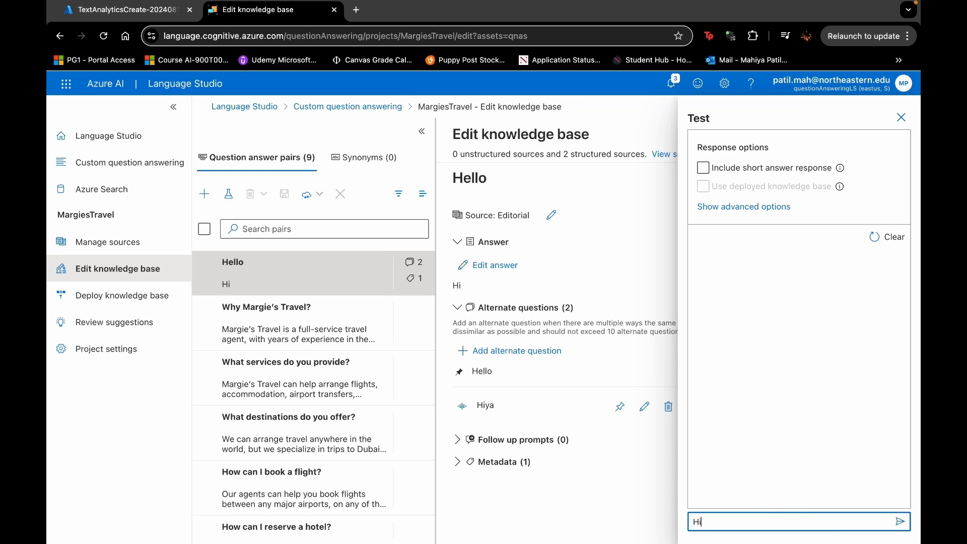
{"action": "left_click", "coordinate": [900, 522]}
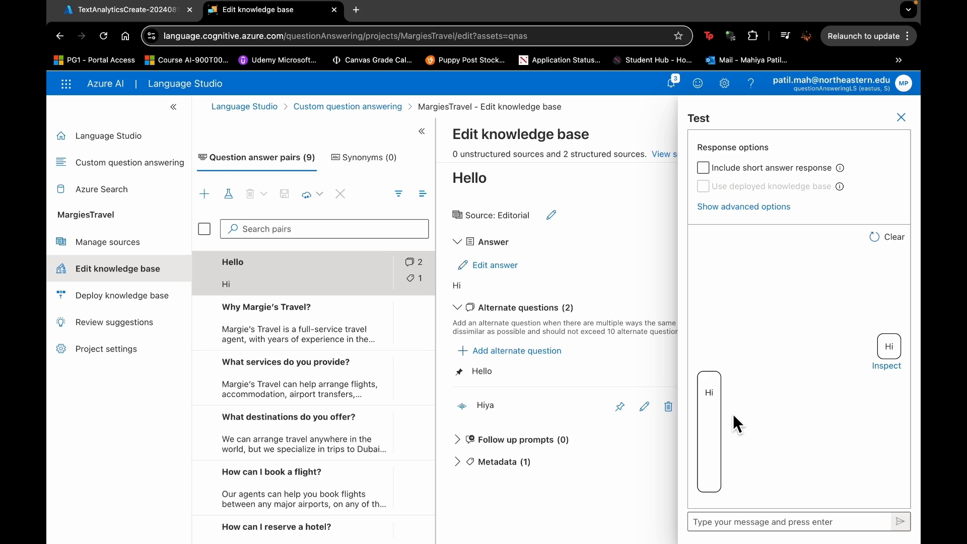
Test the knowledge base with the message "I want to book a flight." and highlight the reply text.
{"action": "left_click", "coordinate": [726, 519]}
{"action": "type", "text": "I w"}
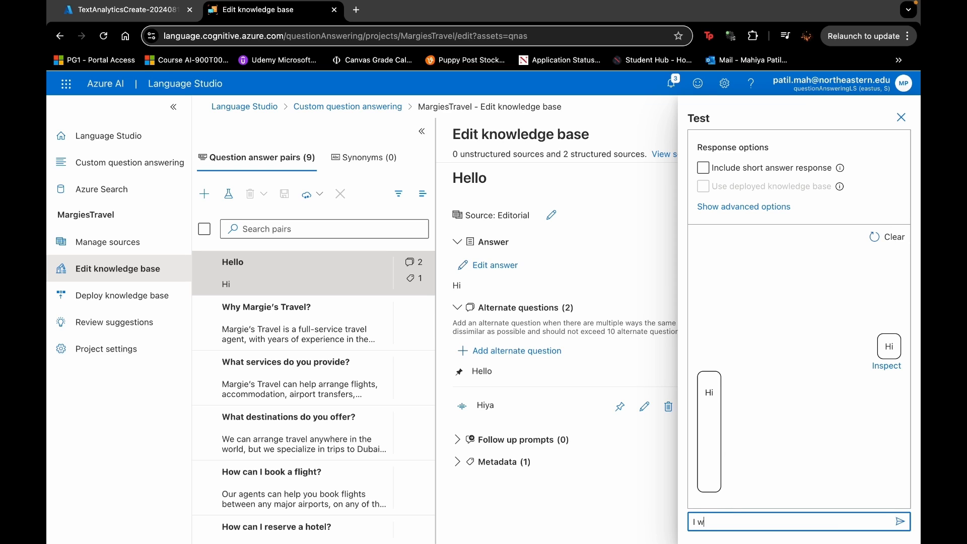
{"action": "type", "text": "ant to book a floigh"}
{"action": "key", "text": "BackSpace"}
{"action": "key", "text": "BackSpace"}
{"action": "key", "text": "BackSpace"}
{"action": "key", "text": "BackSpace"}
{"action": "type", "text": "ight"}
{"action": "key", "text": "Return"}
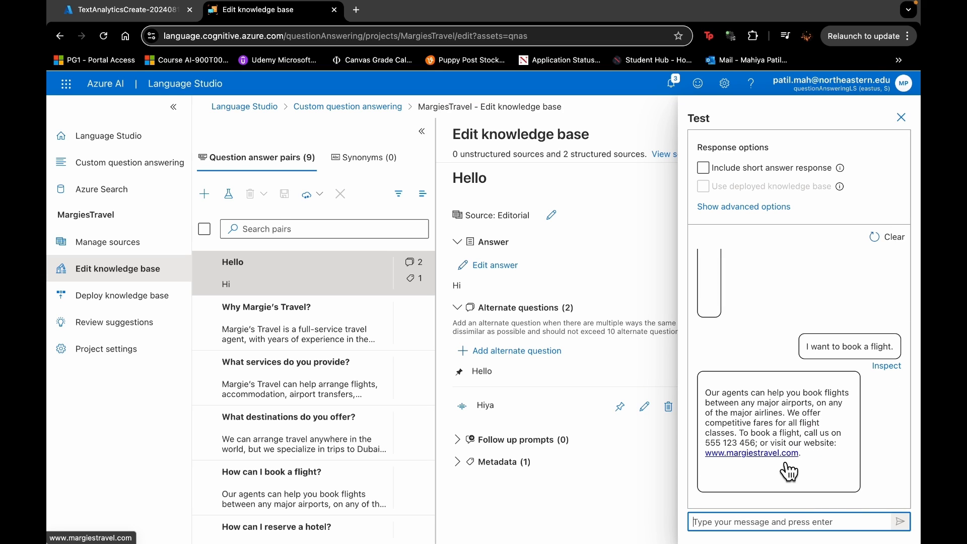
{"action": "left_click_drag", "start_coordinate": [706, 393], "coordinate": [821, 466]}
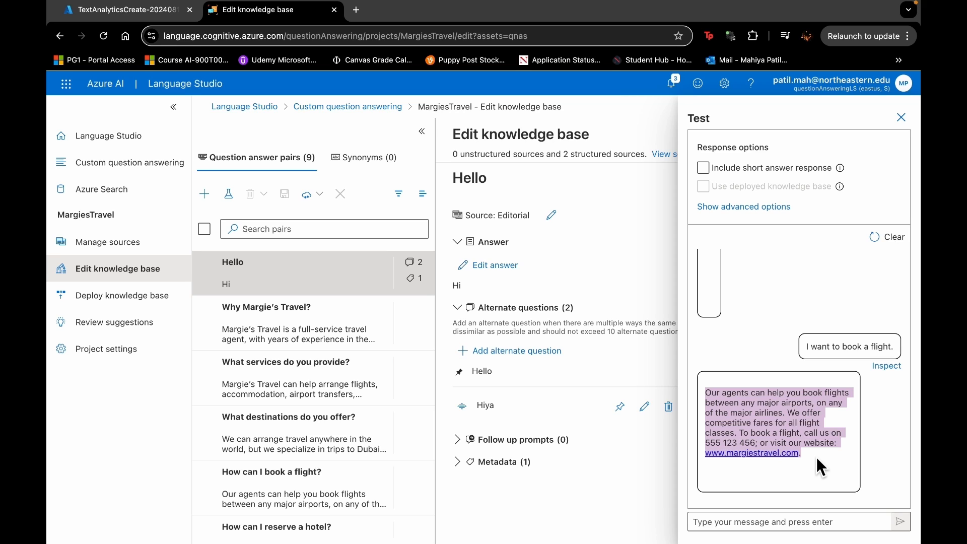
{"action": "left_click", "coordinate": [836, 452]}
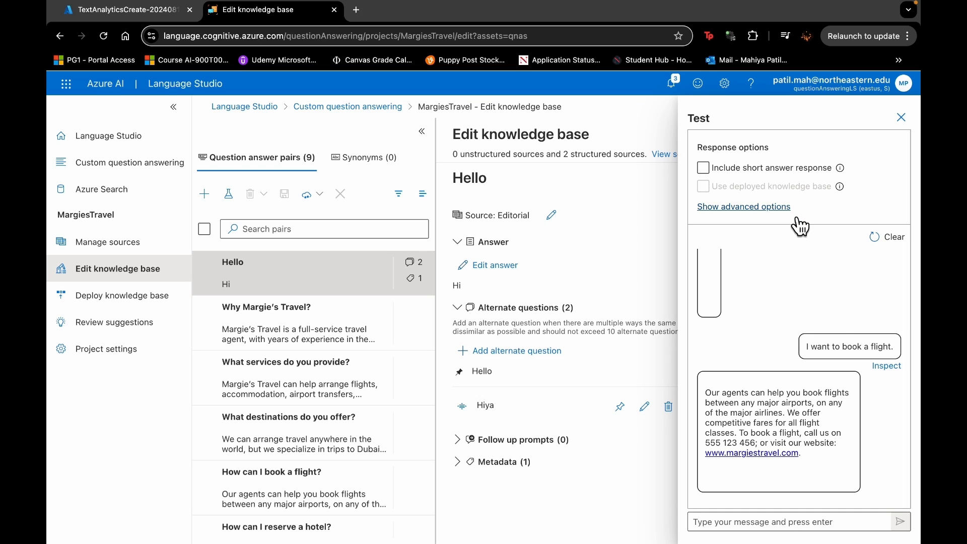
Test the knowledge base with the question "How can i cancel a reservation?" and close the test session.
{"action": "left_click", "coordinate": [804, 524]}
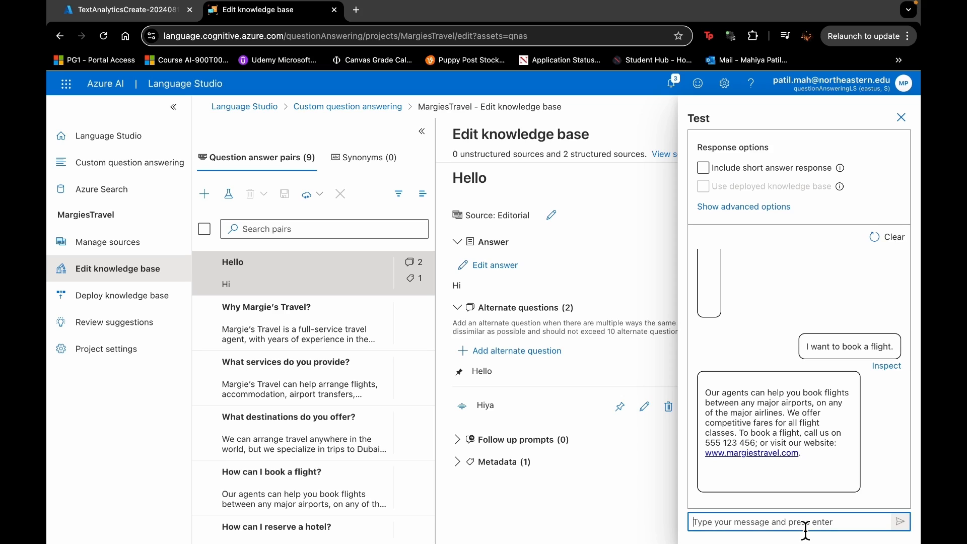
{"action": "type", "text": "How ca"}
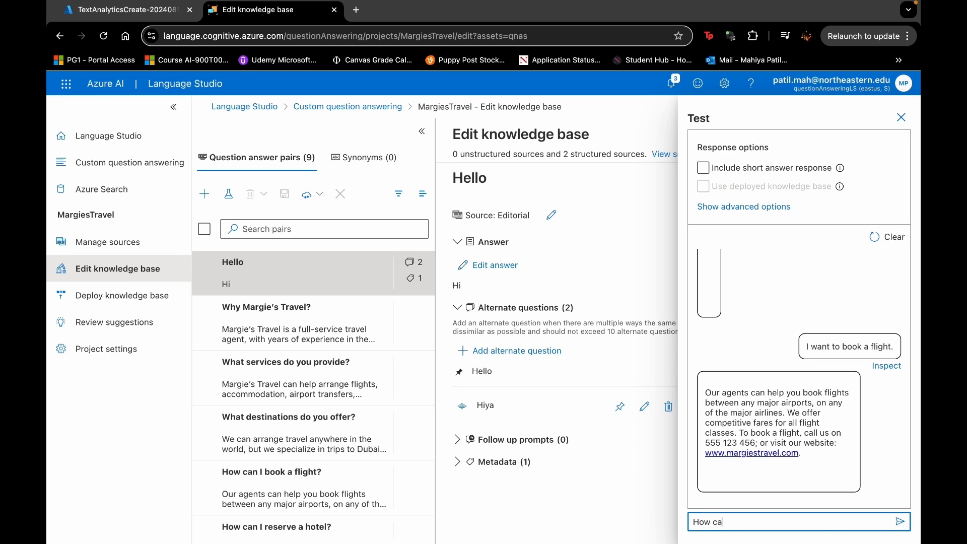
{"action": "type", "text": "n i cancel a reservation?"}
{"action": "key", "text": "Return"}
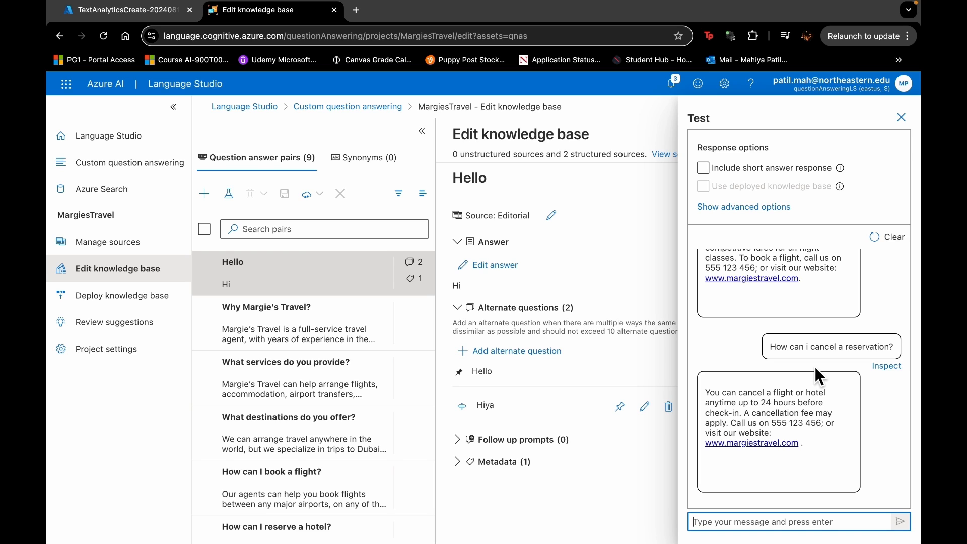
{"action": "left_click", "coordinate": [901, 118]}
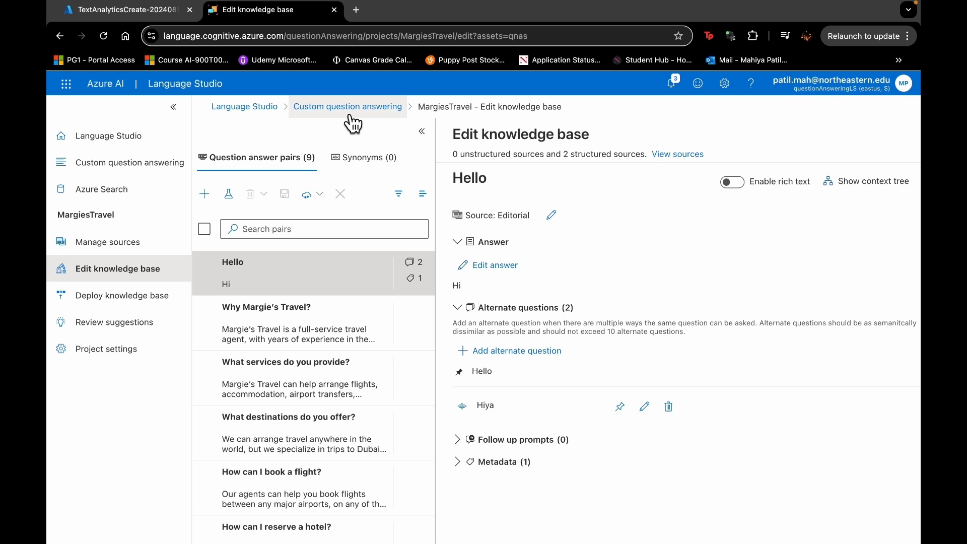
Deploy the MargiesTravel knowledge base and dismiss the tip about creating a bot in Azure.
{"action": "left_click", "coordinate": [159, 297]}
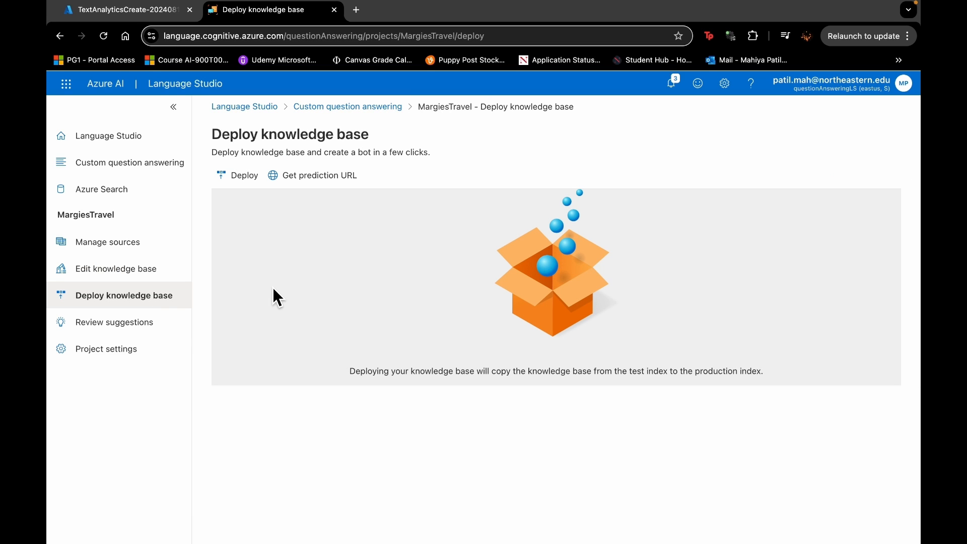
{"action": "left_click", "coordinate": [241, 176]}
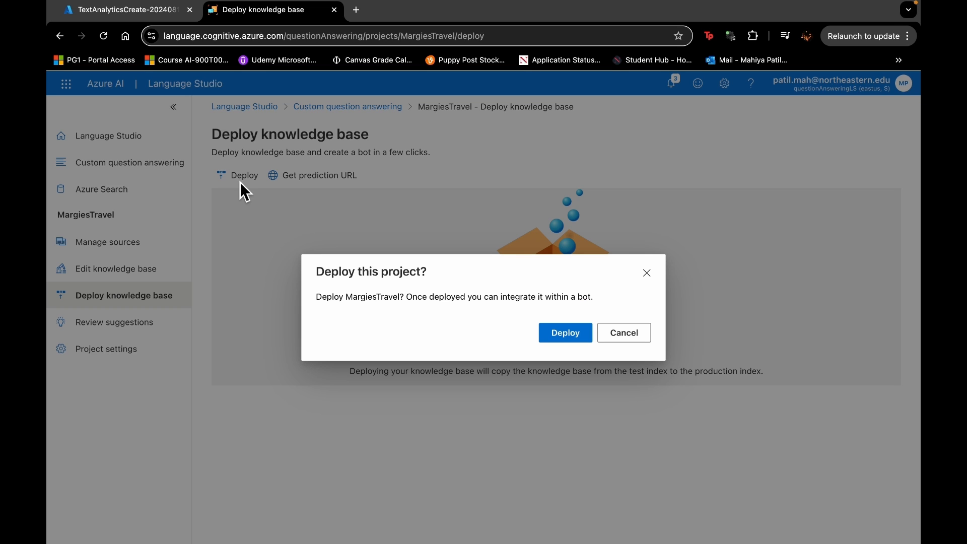
{"action": "left_click", "coordinate": [545, 337]}
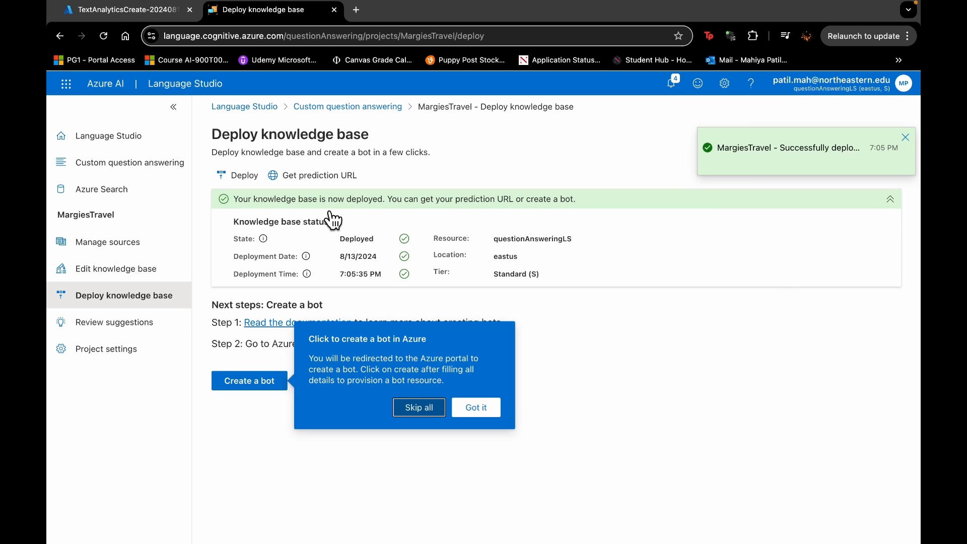
{"action": "left_click", "coordinate": [476, 407]}
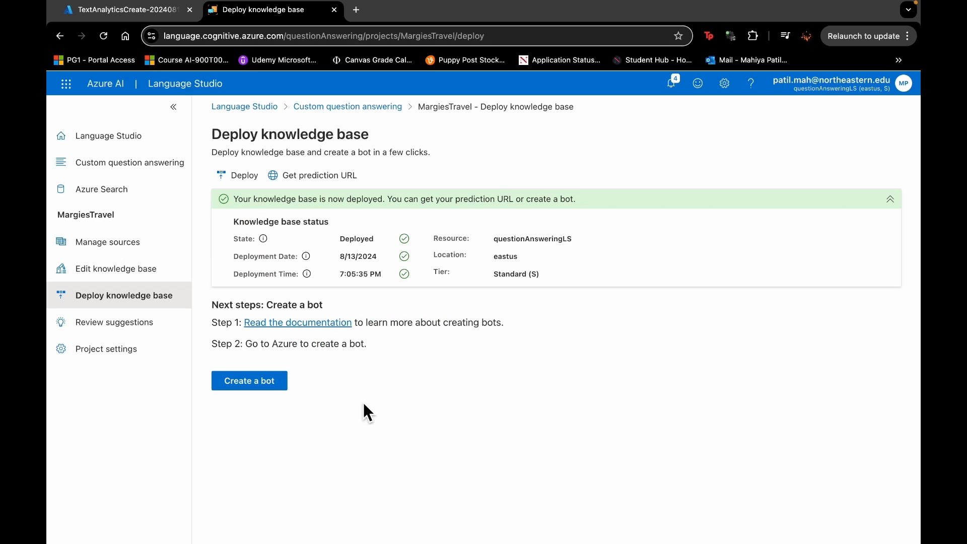
Start creating a bot in the Azure portal and choose qansweringLS as the deployment's resource group.
{"action": "left_click", "coordinate": [251, 387]}
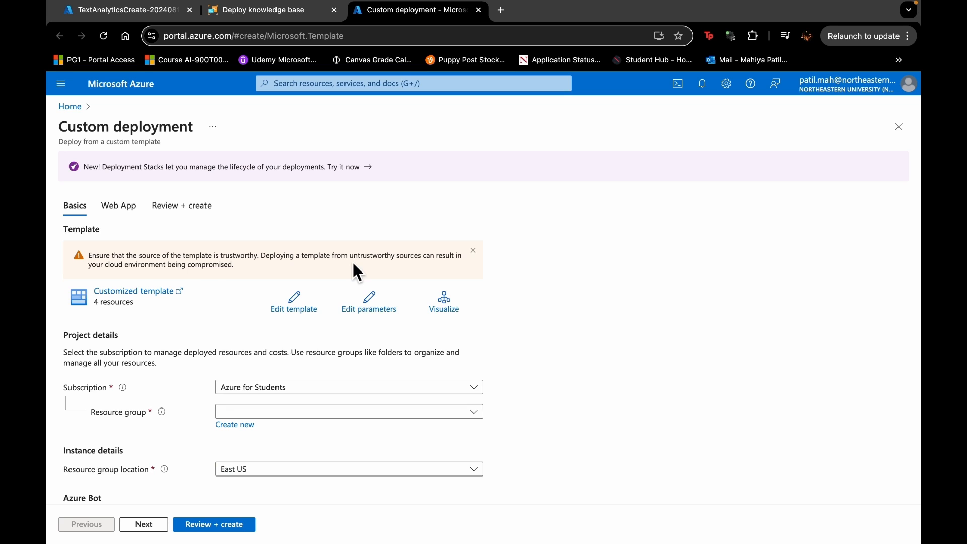
{"action": "scroll", "coordinate": [352, 267], "scroll_direction": "down", "scroll_amount": 3}
{"action": "scroll", "coordinate": [350, 262], "scroll_direction": "down", "scroll_amount": 1}
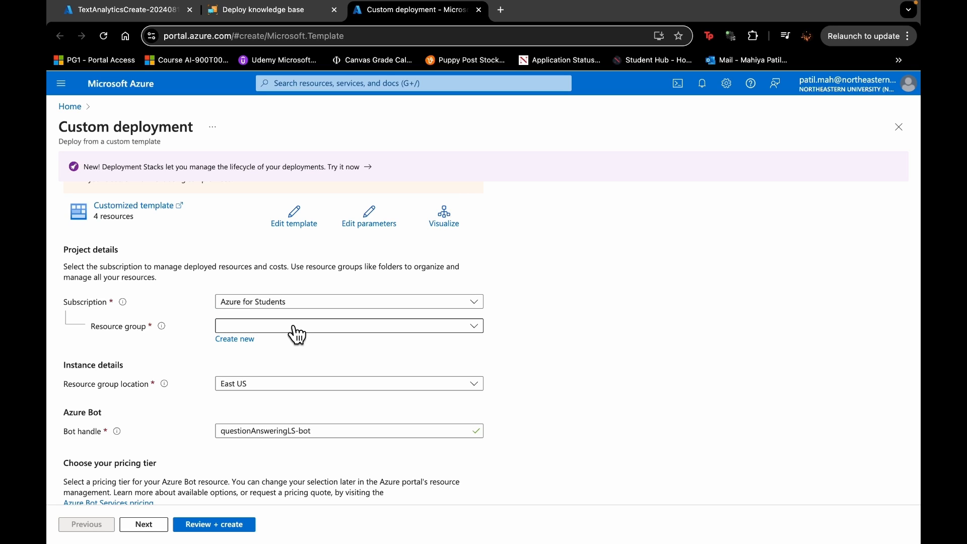
{"action": "left_click", "coordinate": [267, 328]}
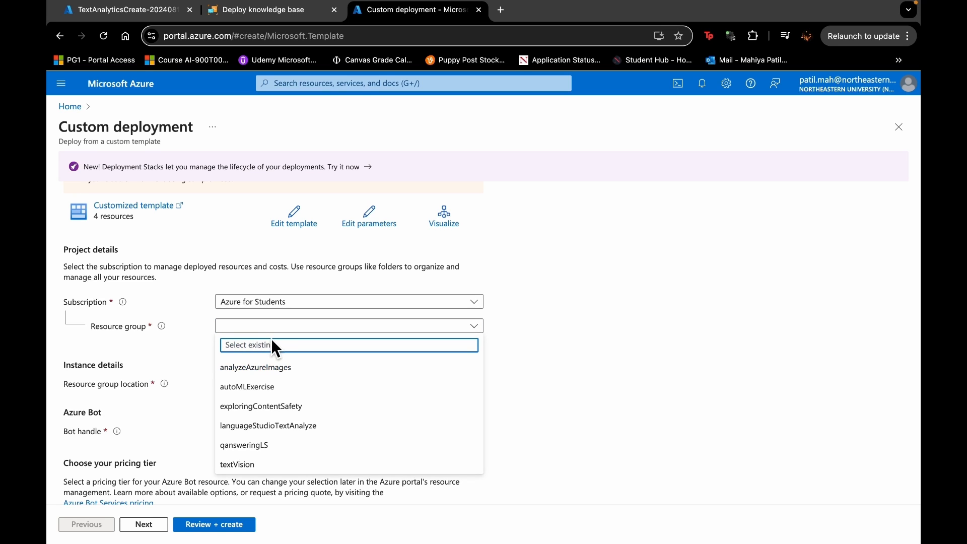
{"action": "left_click", "coordinate": [262, 445]}
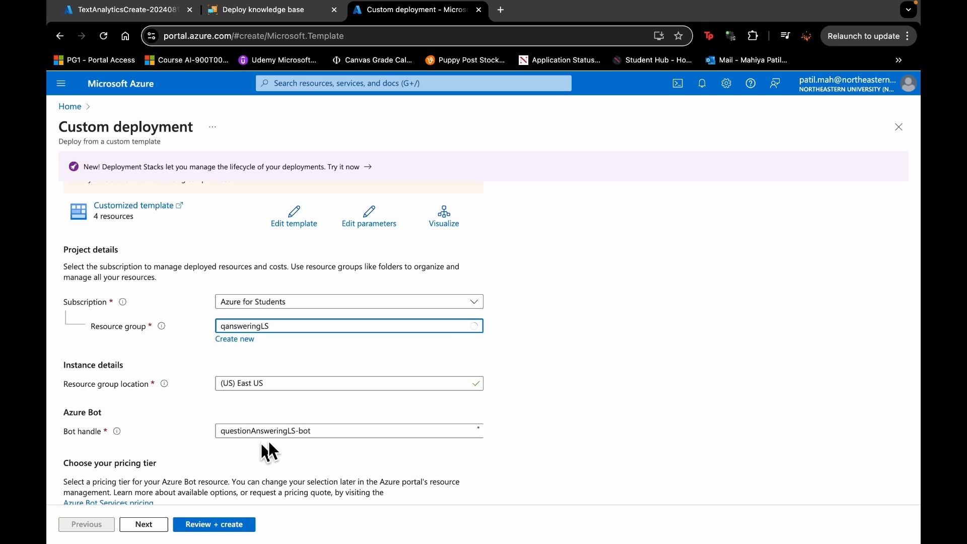
Change the Azure Bot's pricing tier to F0 Free.
{"action": "scroll", "coordinate": [528, 350], "scroll_direction": "down", "scroll_amount": 3}
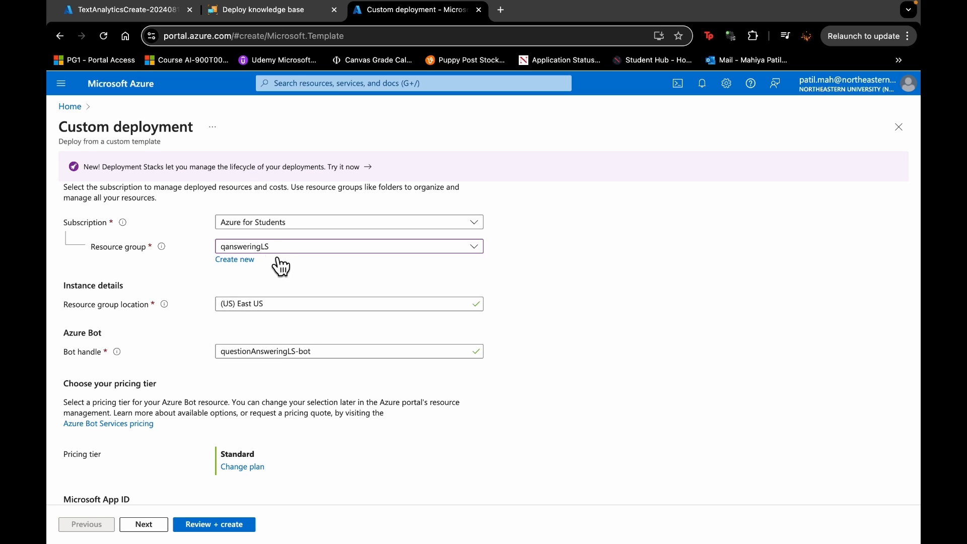
{"action": "scroll", "coordinate": [304, 321], "scroll_direction": "down", "scroll_amount": 3}
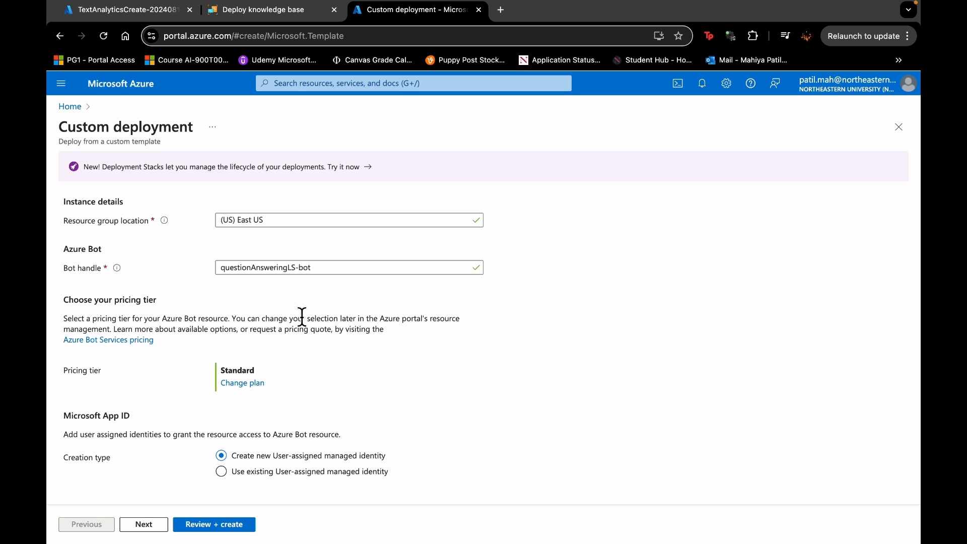
{"action": "left_click", "coordinate": [262, 385]}
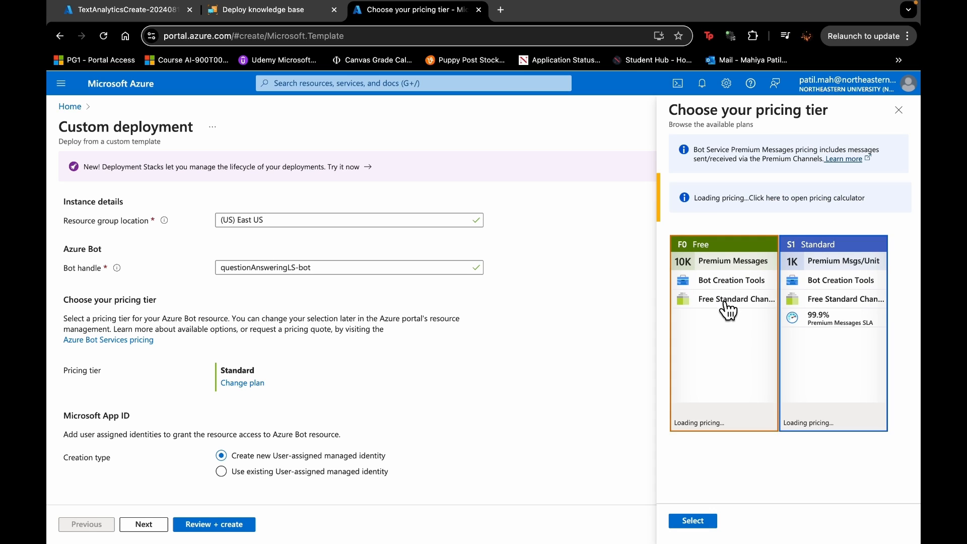
{"action": "left_click", "coordinate": [726, 309]}
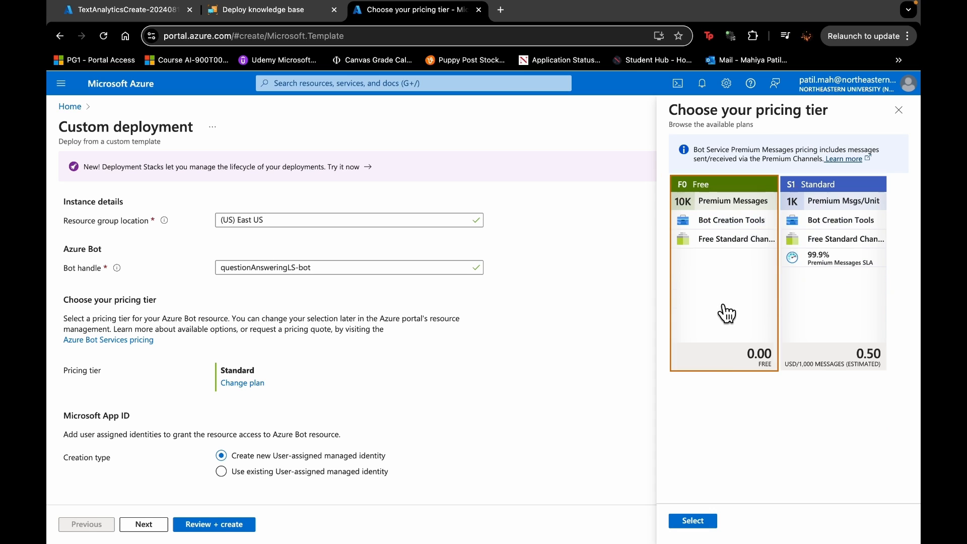
{"action": "left_click", "coordinate": [714, 526]}
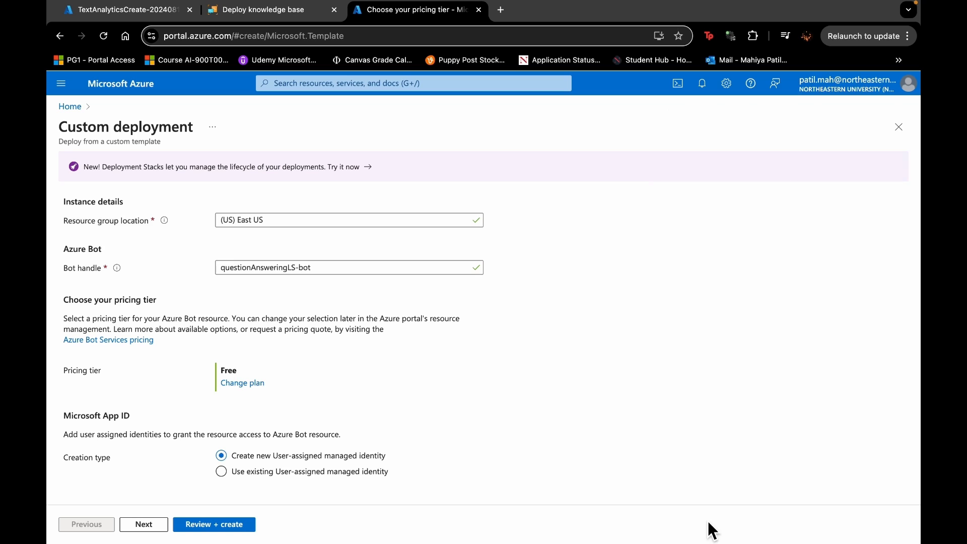
Try to validate the deployment, and set the Web App's App Service Plan to Create new app service plan.
{"action": "scroll", "coordinate": [452, 407], "scroll_direction": "down", "scroll_amount": 1}
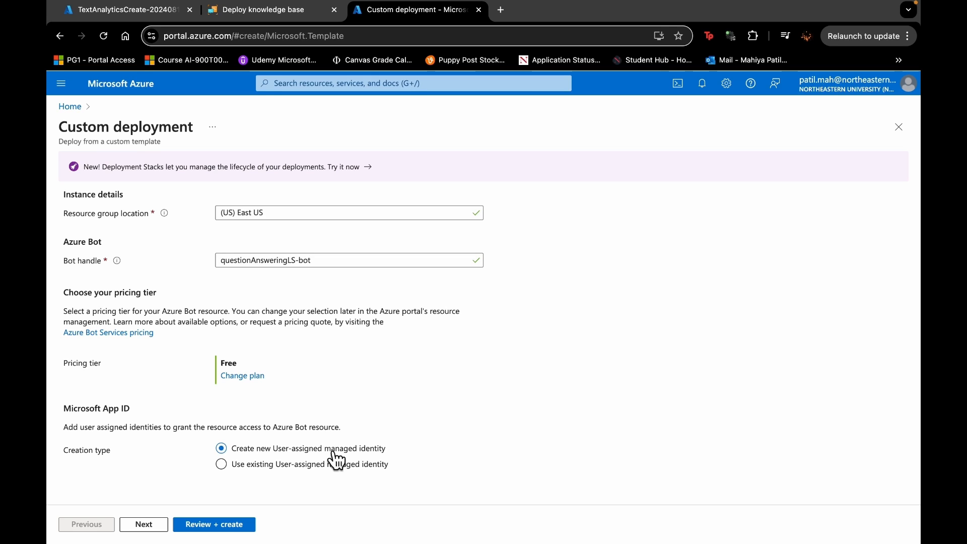
{"action": "left_click", "coordinate": [224, 526]}
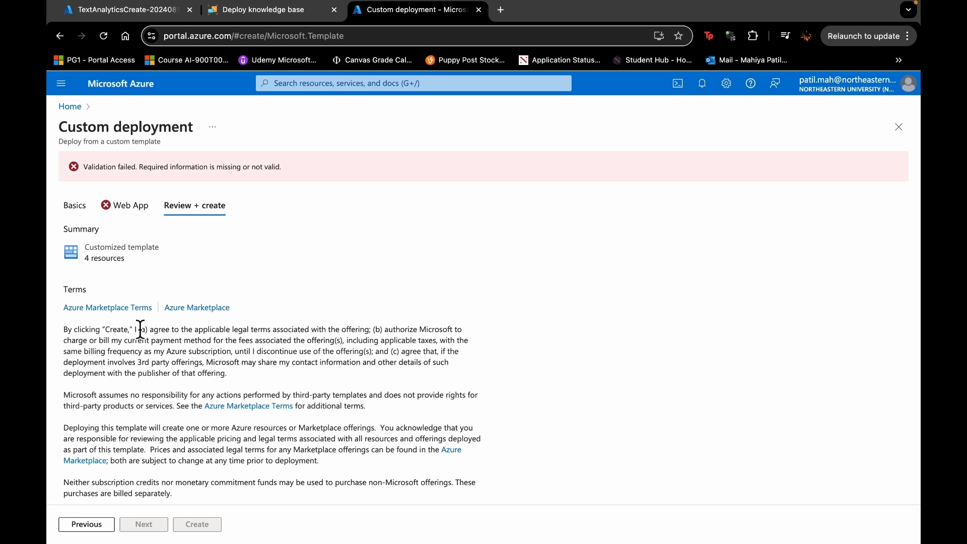
{"action": "left_click", "coordinate": [118, 217]}
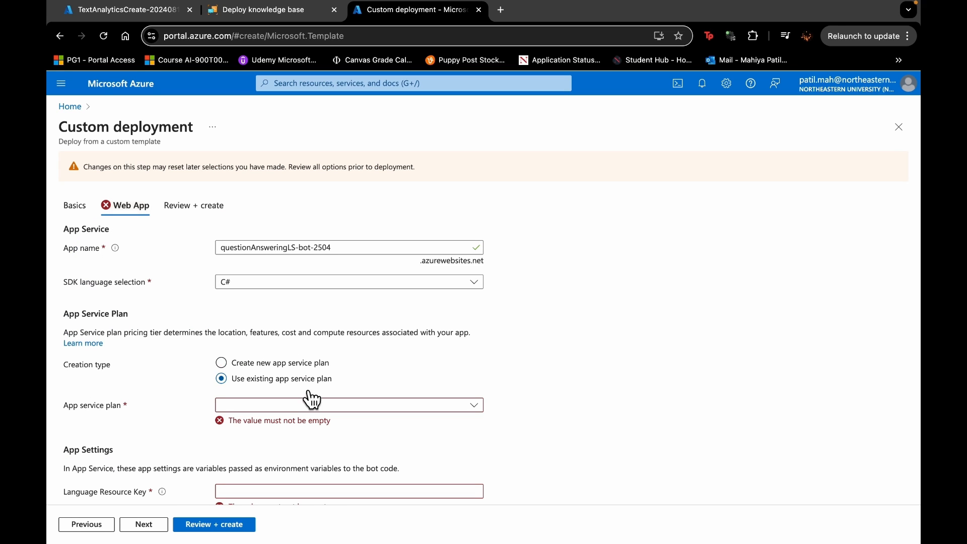
{"action": "left_click", "coordinate": [294, 408]}
{"action": "scroll", "coordinate": [295, 417], "scroll_direction": "down", "scroll_amount": 1}
{"action": "scroll", "coordinate": [296, 417], "scroll_direction": "down", "scroll_amount": 1}
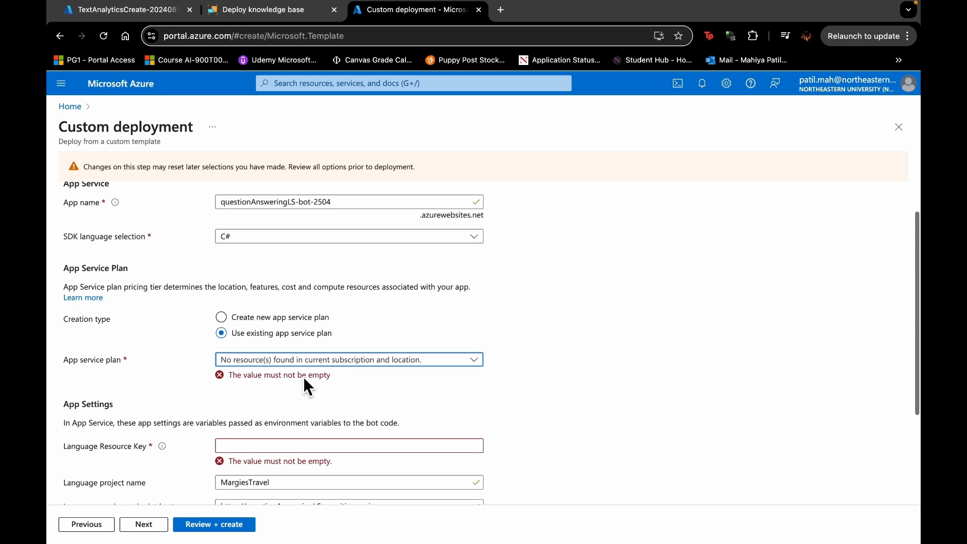
{"action": "scroll", "coordinate": [324, 398], "scroll_direction": "down", "scroll_amount": 1}
{"action": "scroll", "coordinate": [323, 414], "scroll_direction": "down", "scroll_amount": 1}
{"action": "left_click", "coordinate": [322, 379]}
{"action": "scroll", "coordinate": [350, 355], "scroll_direction": "down", "scroll_amount": 2}
{"action": "scroll", "coordinate": [349, 349], "scroll_direction": "up", "scroll_amount": 2}
{"action": "scroll", "coordinate": [348, 350], "scroll_direction": "up", "scroll_amount": 1}
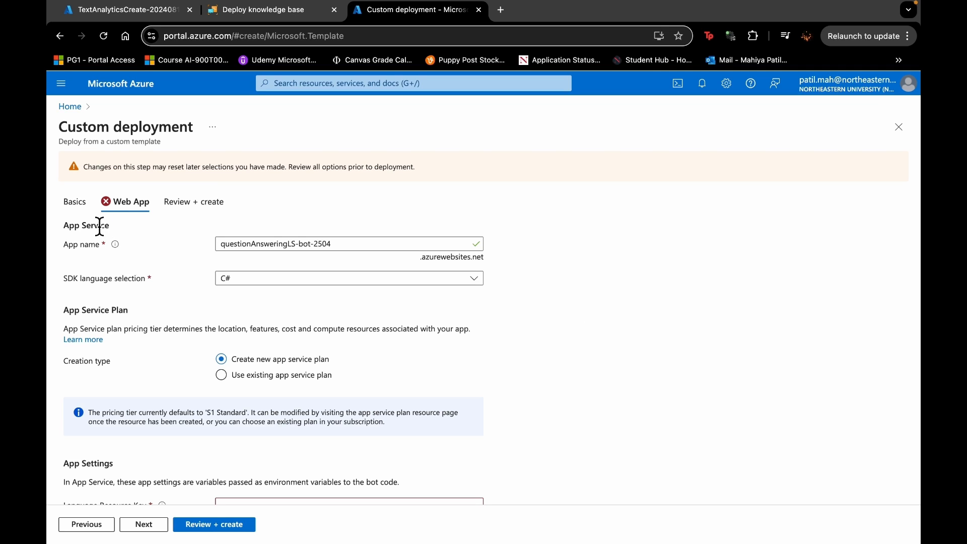
Check the deployment's basic bot settings, and examine the Web App's app settings and language service details.
{"action": "left_click", "coordinate": [80, 204]}
{"action": "scroll", "coordinate": [235, 311], "scroll_direction": "down", "scroll_amount": 5}
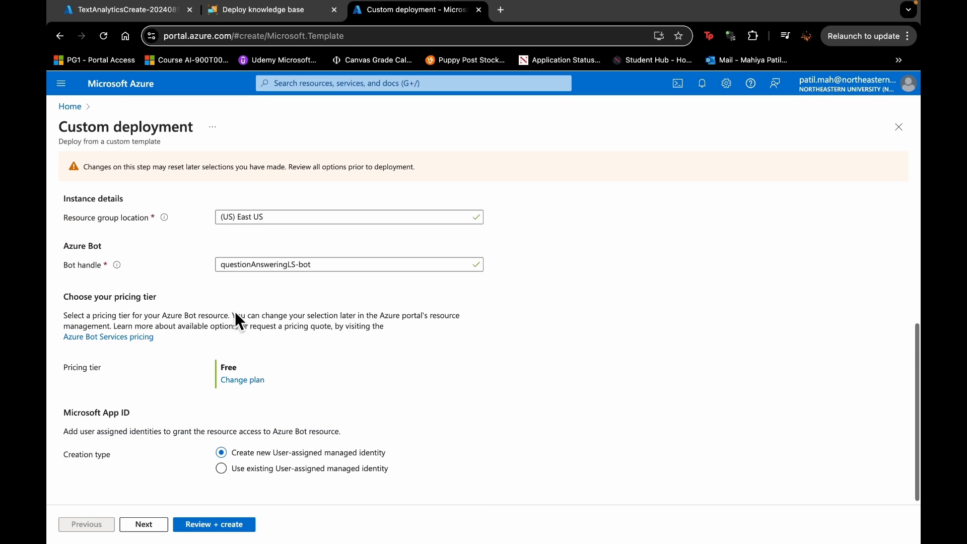
{"action": "scroll", "coordinate": [146, 198], "scroll_direction": "up", "scroll_amount": 5}
{"action": "left_click", "coordinate": [128, 205]}
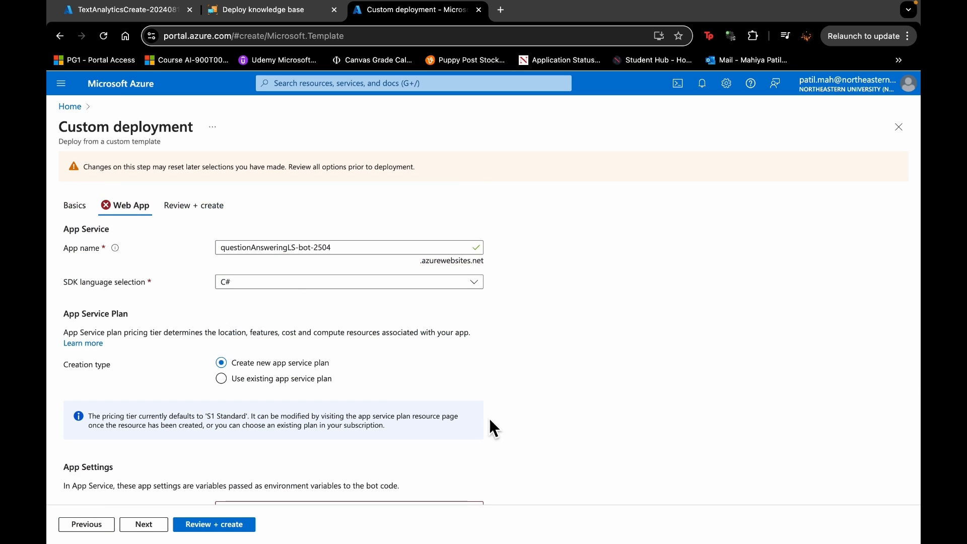
{"action": "scroll", "coordinate": [432, 484], "scroll_direction": "down", "scroll_amount": 2}
{"action": "scroll", "coordinate": [429, 482], "scroll_direction": "down", "scroll_amount": 1}
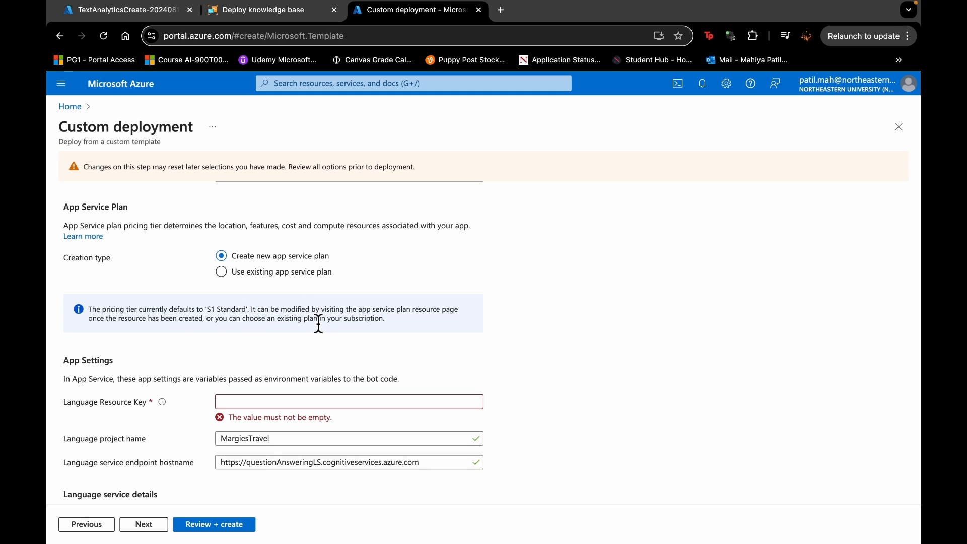
{"action": "scroll", "coordinate": [304, 373], "scroll_direction": "down", "scroll_amount": 2}
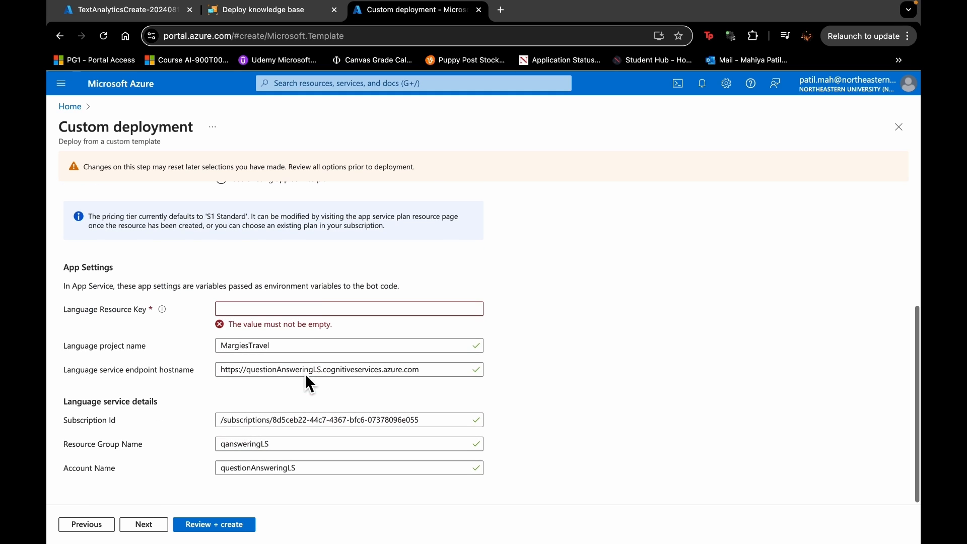
Open the Azure portal in a new browser tab and list all resources.
{"action": "left_click", "coordinate": [317, 308]}
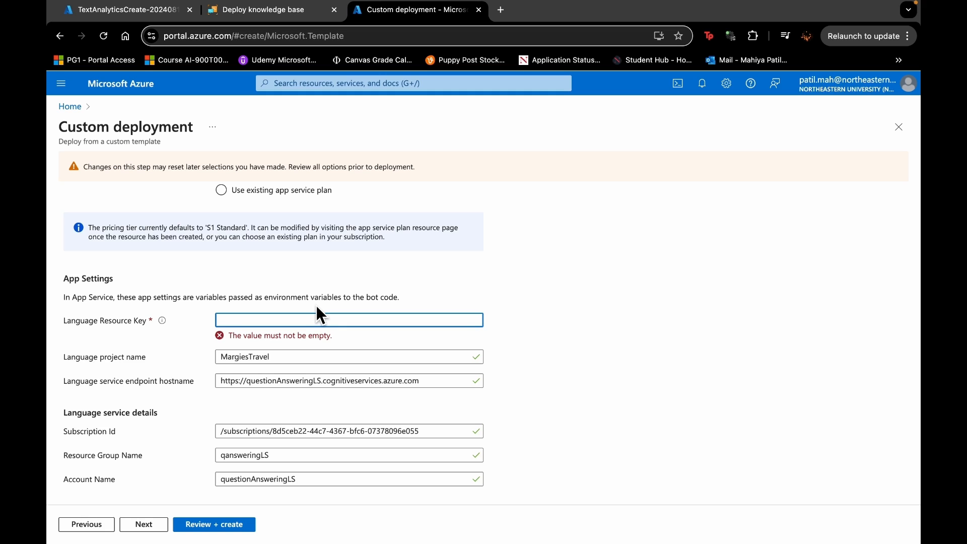
{"action": "left_click", "coordinate": [500, 10]}
{"action": "type", "text": "portal"}
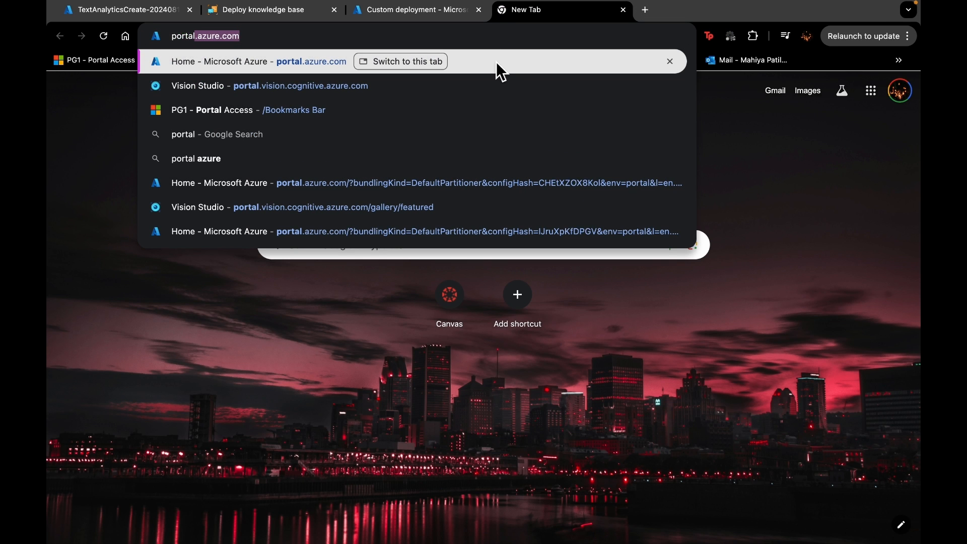
{"action": "key", "text": "Return"}
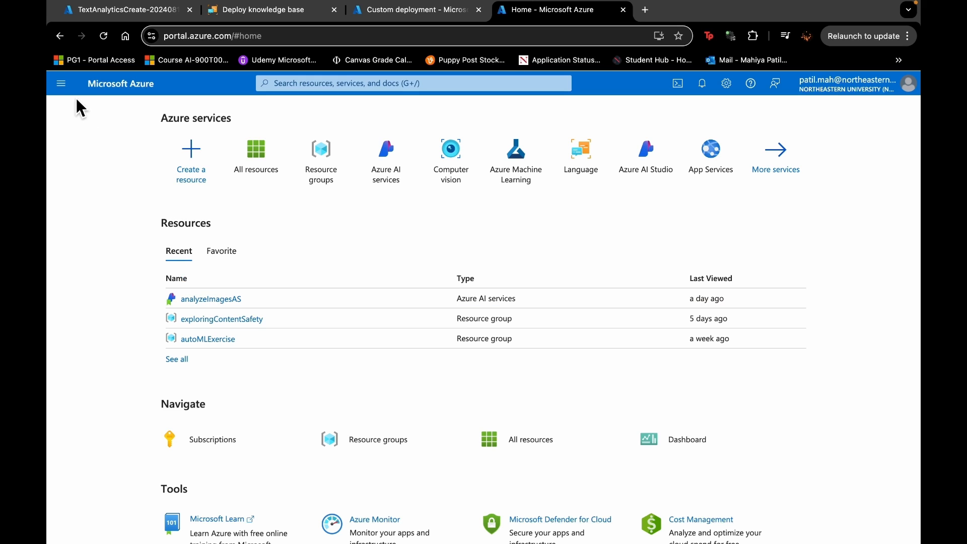
{"action": "left_click", "coordinate": [68, 85]}
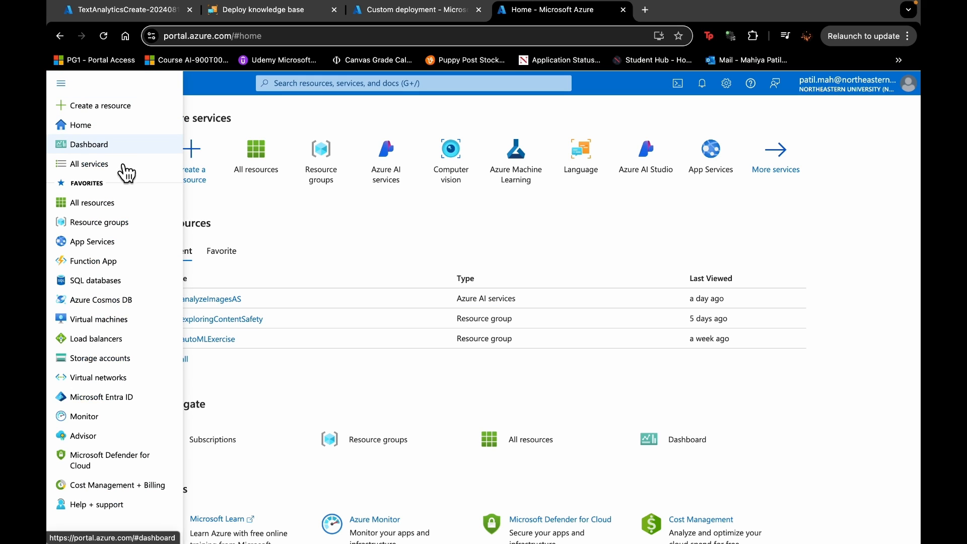
{"action": "left_click", "coordinate": [126, 212]}
{"action": "left_click", "coordinate": [194, 462]}
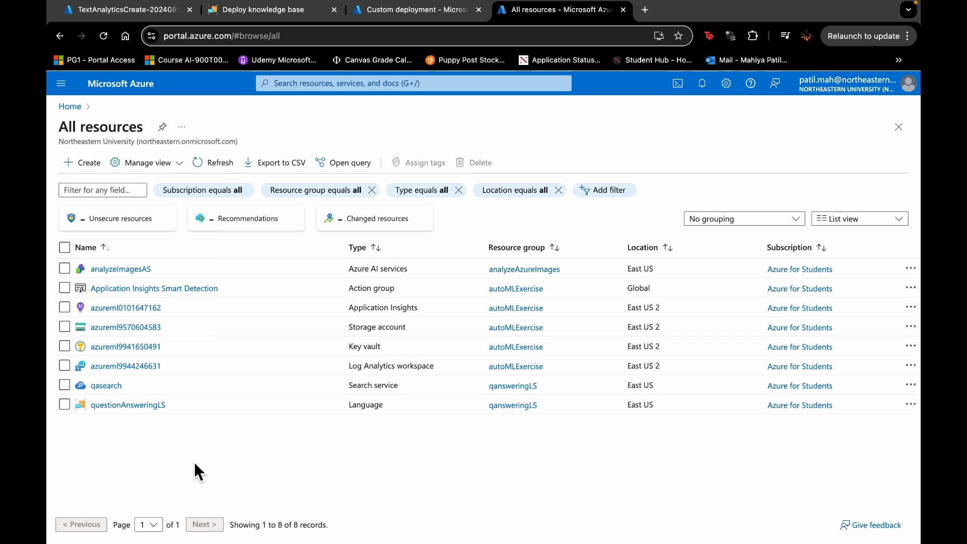
Copy the first key of the questionAnsweringLS language resource from its Keys and Endpoint page.
{"action": "left_click", "coordinate": [152, 412]}
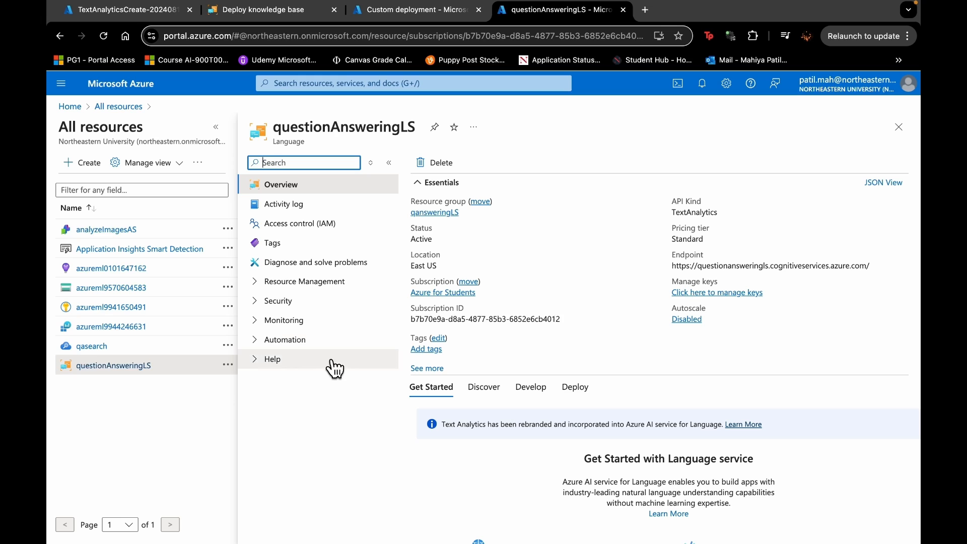
{"action": "left_click", "coordinate": [259, 287]}
{"action": "left_click", "coordinate": [292, 320]}
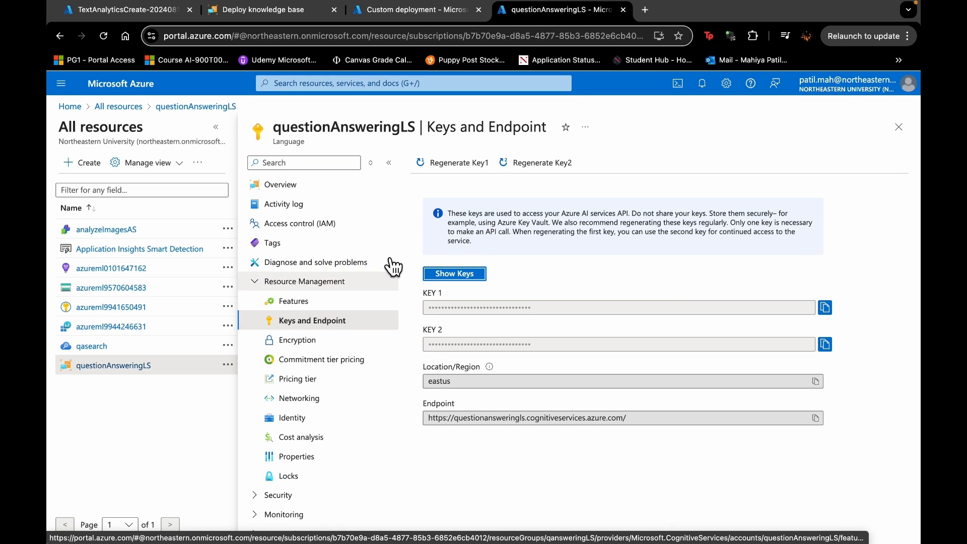
{"action": "left_click", "coordinate": [826, 307]}
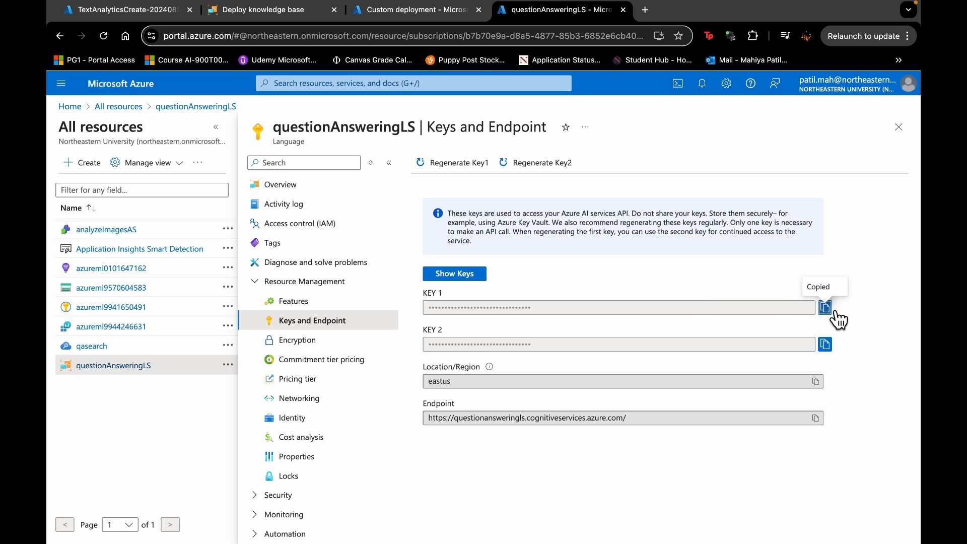
Return to the custom deployment, paste the copied API key as the Language Resource Key, and review and create the deployment.
{"action": "left_click", "coordinate": [386, 19]}
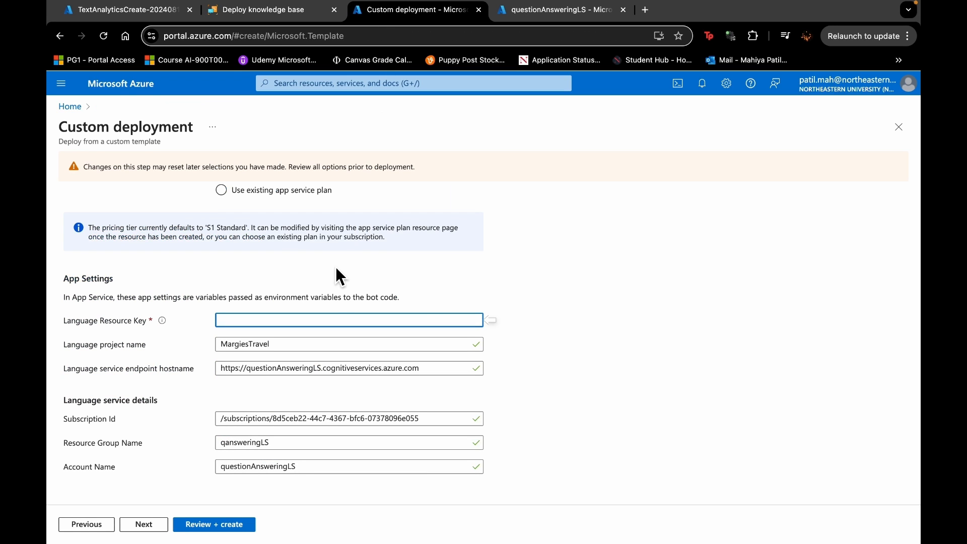
{"action": "key", "text": "super+v"}
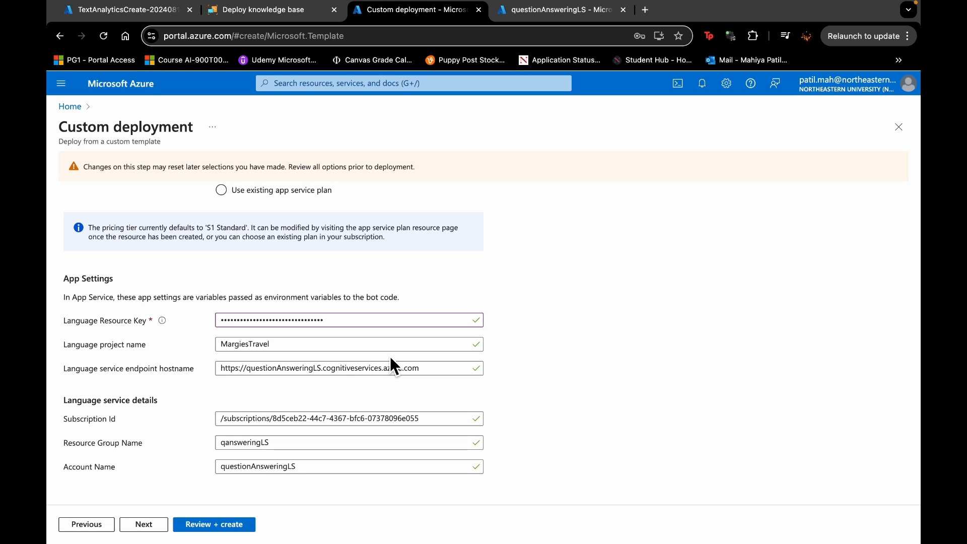
{"action": "left_click", "coordinate": [438, 370]}
{"action": "left_click", "coordinate": [245, 526]}
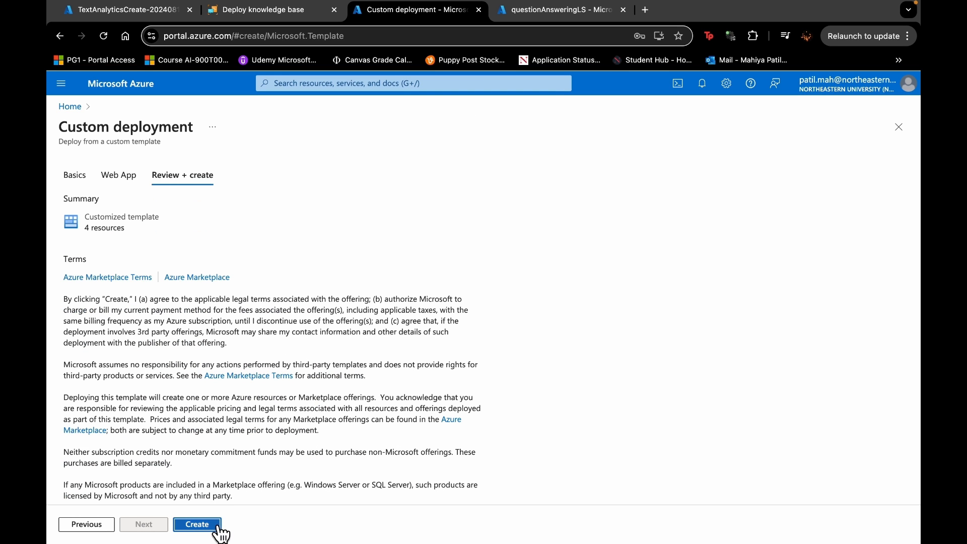
{"action": "left_click", "coordinate": [197, 525]}
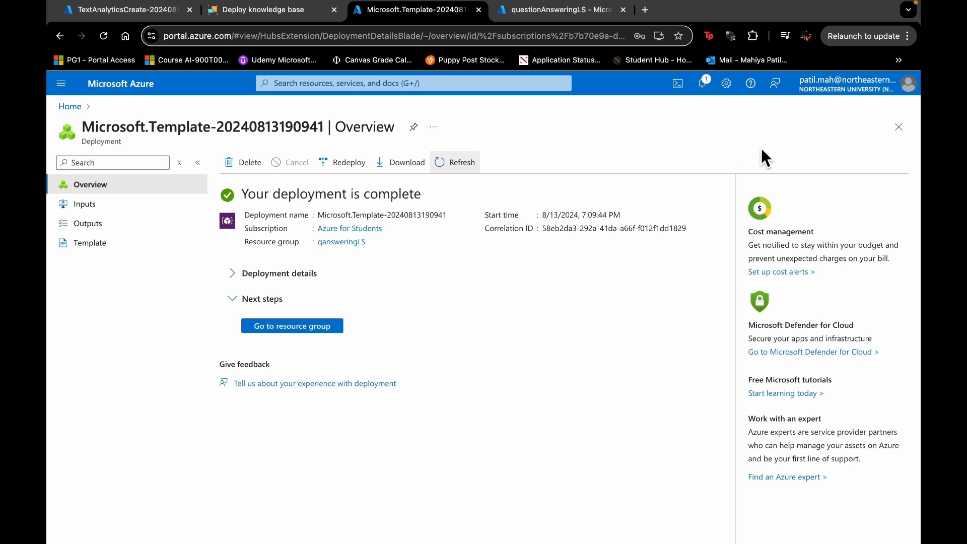
Open the questionAnsweringLS-bot Azure Bot from the deployment's resource group and bring up its Test in Web Chat page.
{"action": "left_click", "coordinate": [331, 334]}
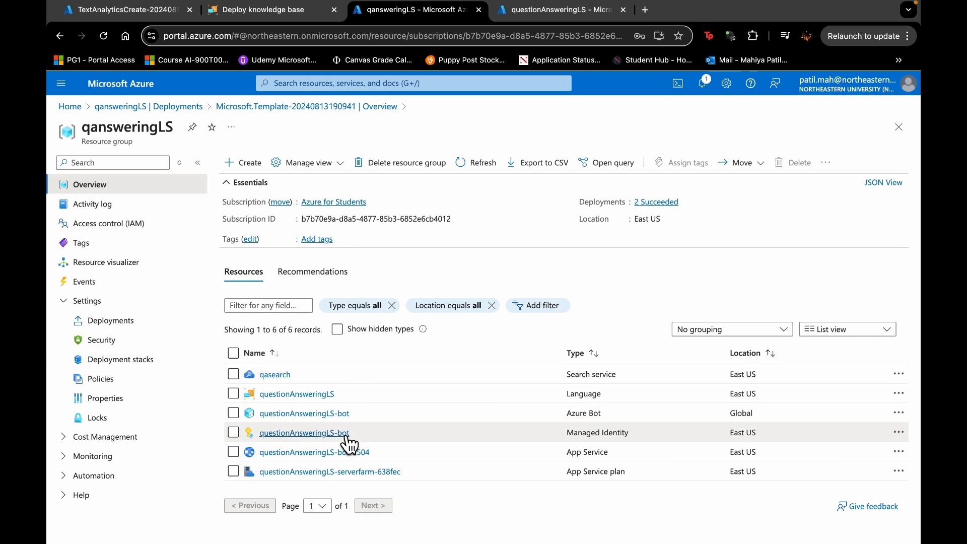
{"action": "left_click", "coordinate": [325, 412]}
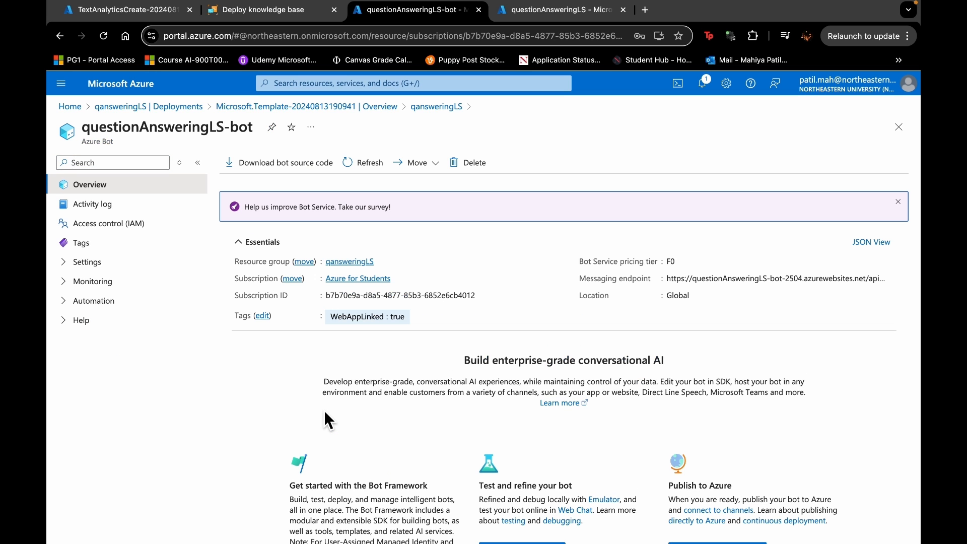
{"action": "left_click", "coordinate": [132, 272]}
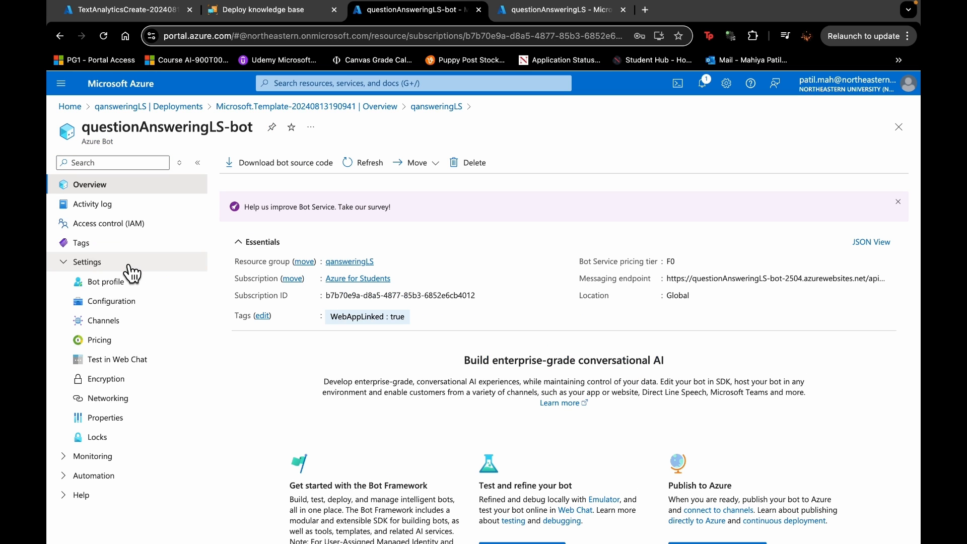
{"action": "left_click", "coordinate": [142, 369]}
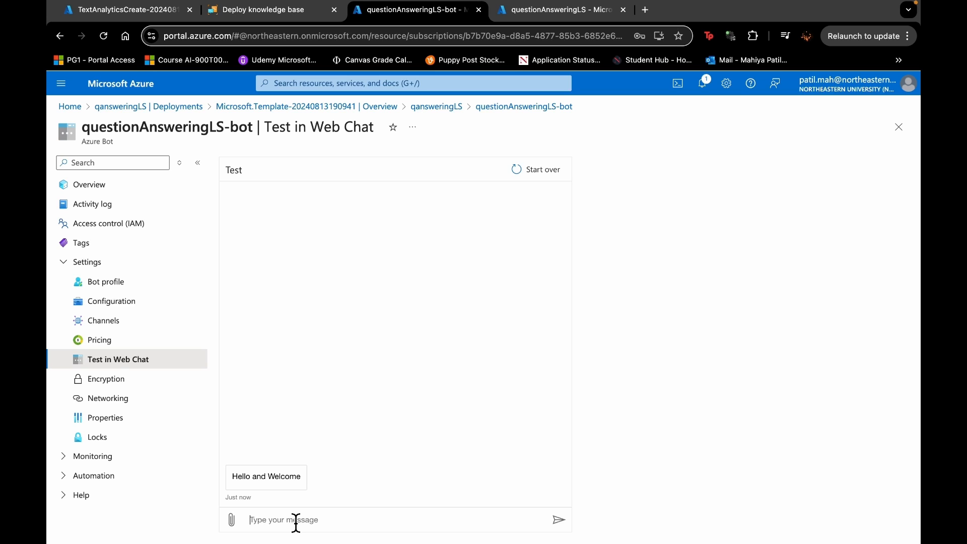
Test the bot in the web chat by sending the message "I need to cancel my hotel.".
{"action": "type", "text": "I need to cancel my hotel."}
{"action": "key", "text": "Return"}
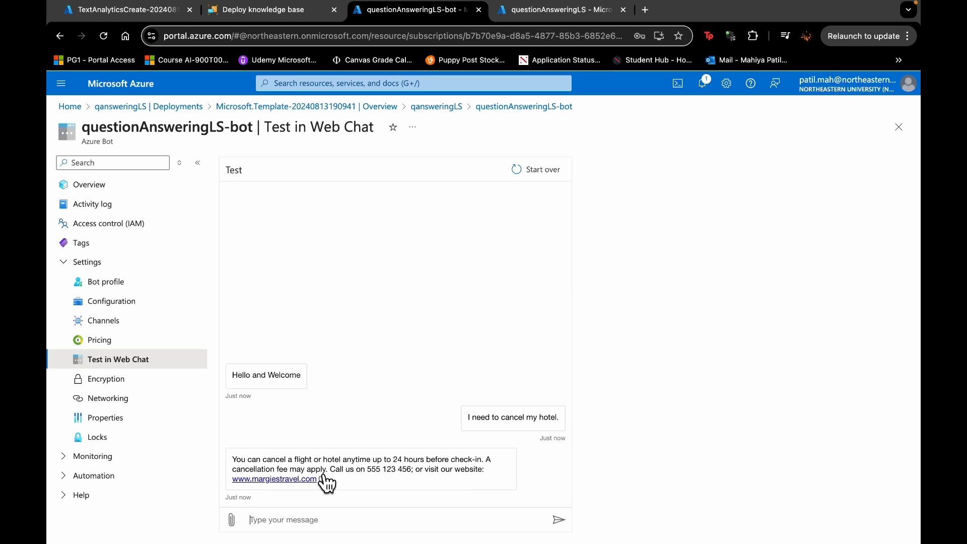
{"action": "left_click", "coordinate": [411, 434]}
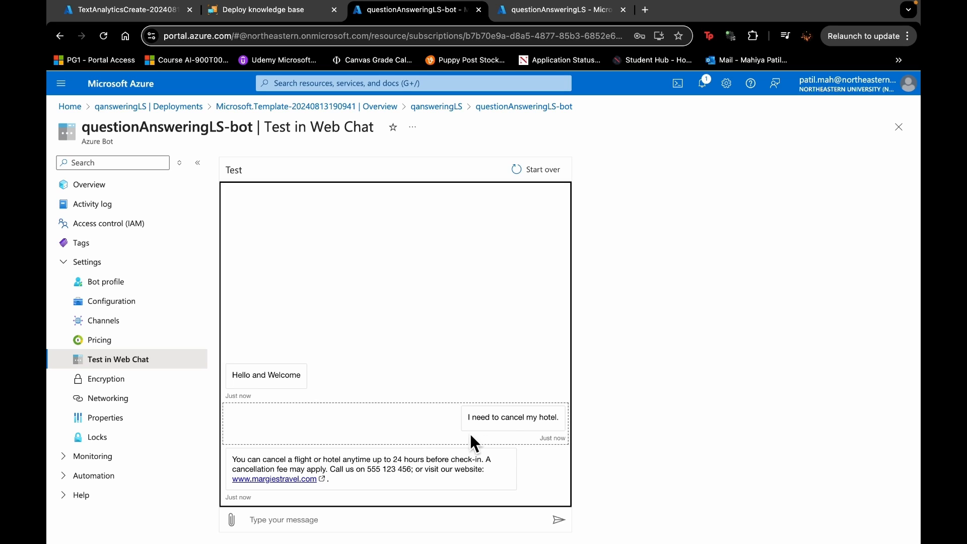
{"action": "left_click", "coordinate": [633, 421]}
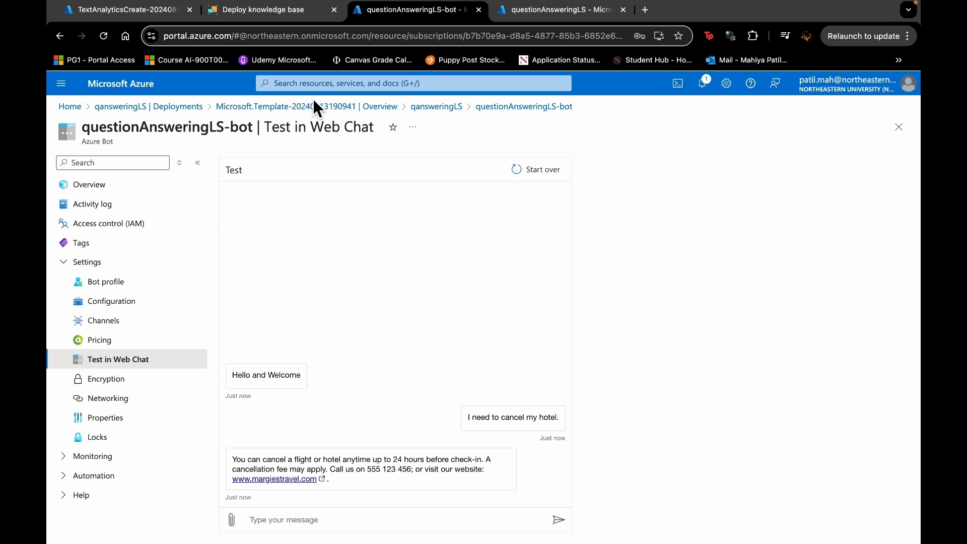
Return to the Azure portal home page and open the qansweringLS resource group.
{"action": "left_click", "coordinate": [465, 43]}
{"action": "key", "text": "BackSpace"}
{"action": "type", "text": "portal"}
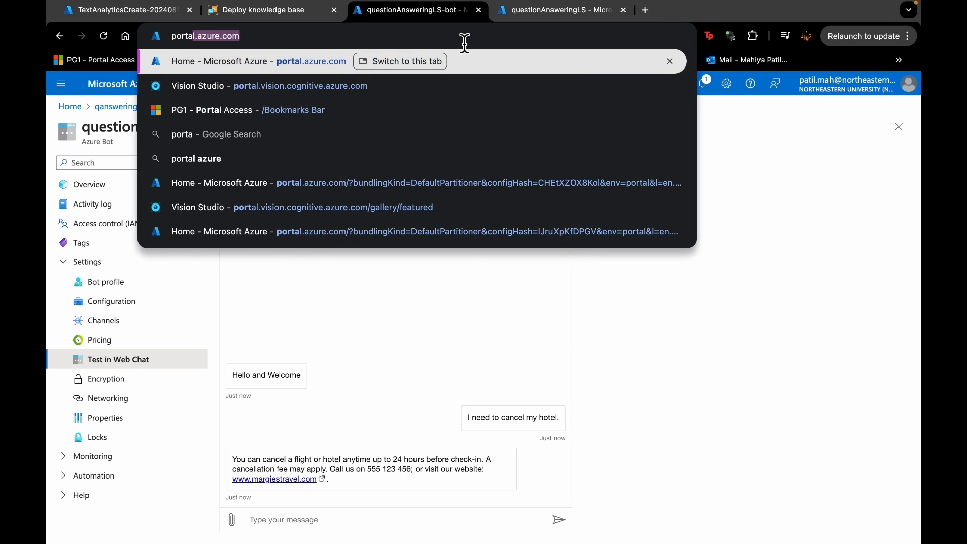
{"action": "left_click", "coordinate": [335, 61]}
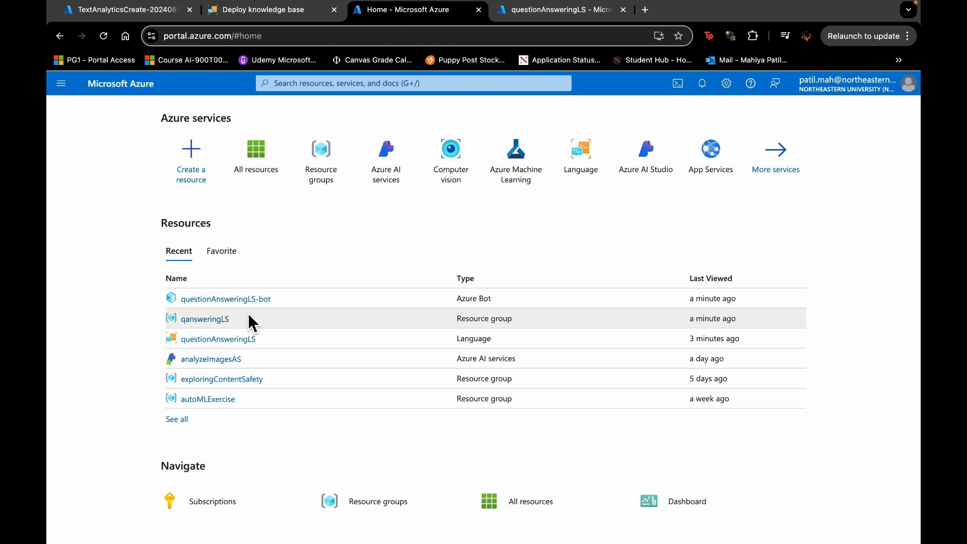
{"action": "left_click", "coordinate": [221, 322]}
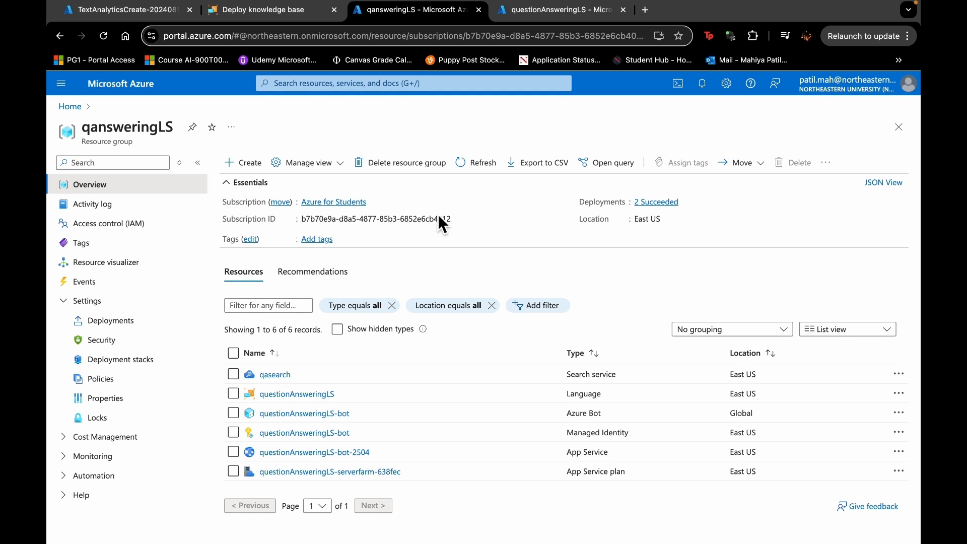
{"action": "left_click", "coordinate": [402, 166]}
{"action": "left_click", "coordinate": [658, 499]}
{"action": "type", "text": "delete"}
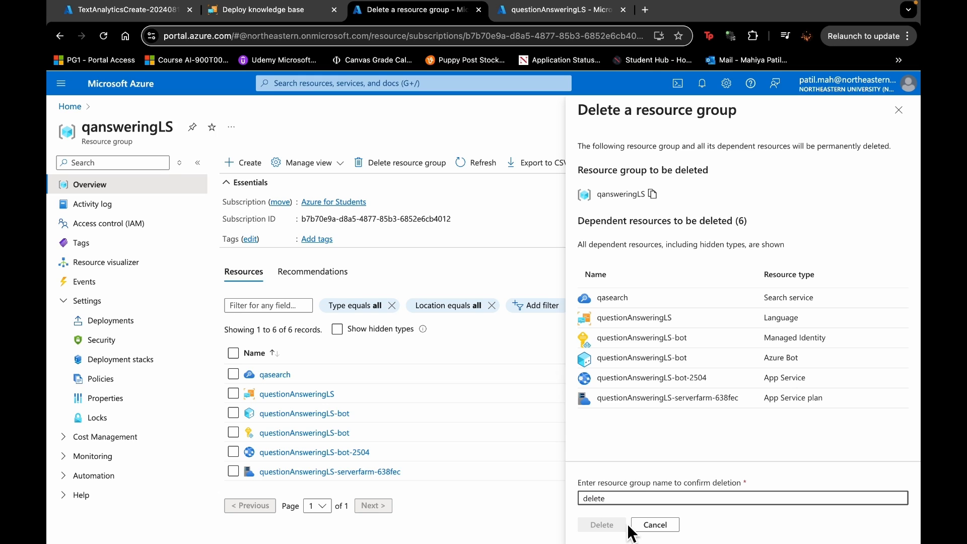
{"action": "left_click", "coordinate": [639, 527]}
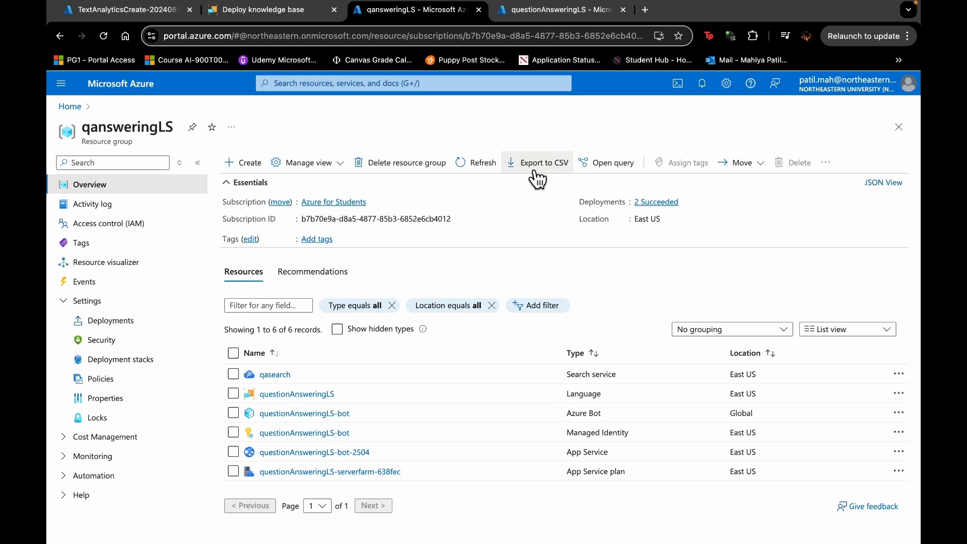
Delete the qansweringLS resource group with all its dependent resources, entering qansweringLS as the confirmation name.
{"action": "left_click", "coordinate": [396, 166]}
{"action": "left_click", "coordinate": [687, 497]}
{"action": "type", "text": "del"}
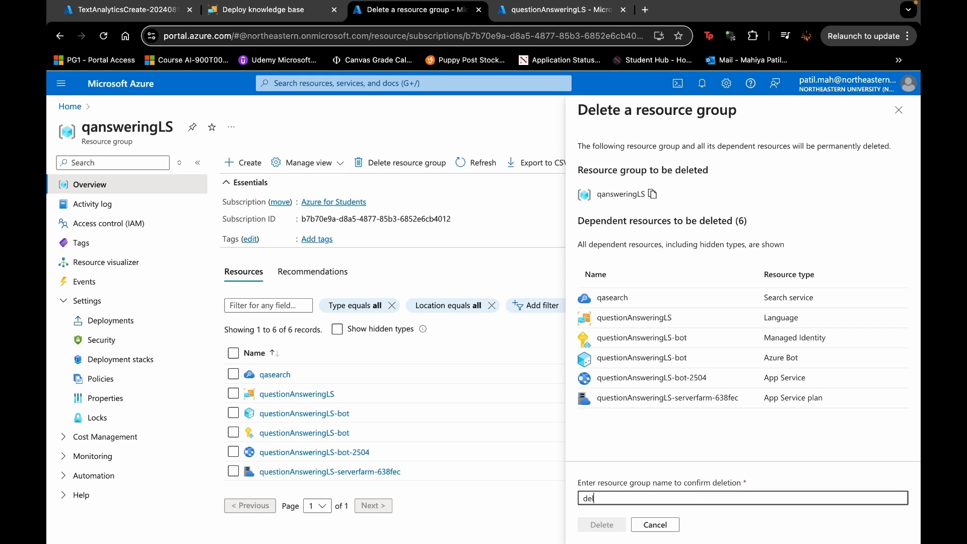
{"action": "type", "text": "ete"}
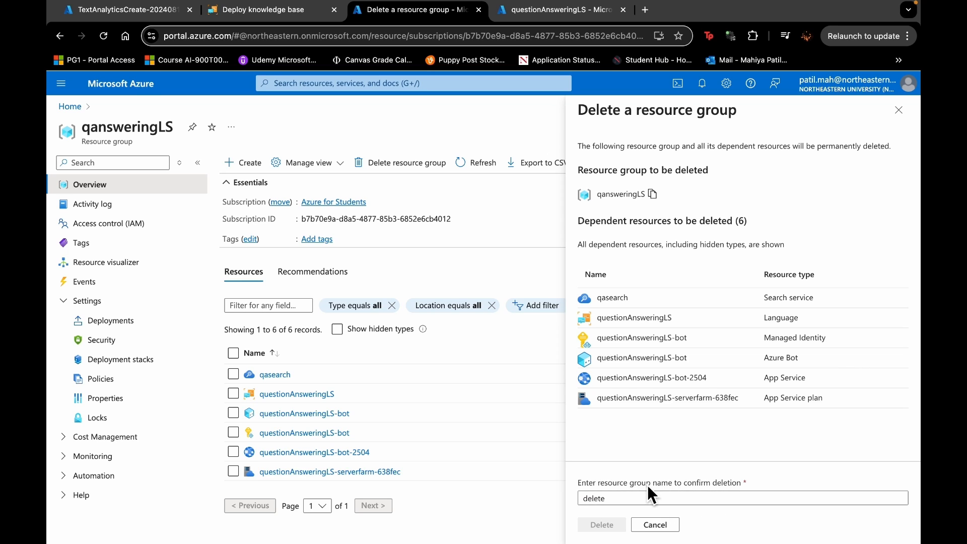
{"action": "left_click_drag", "start_coordinate": [632, 498], "coordinate": [578, 502]}
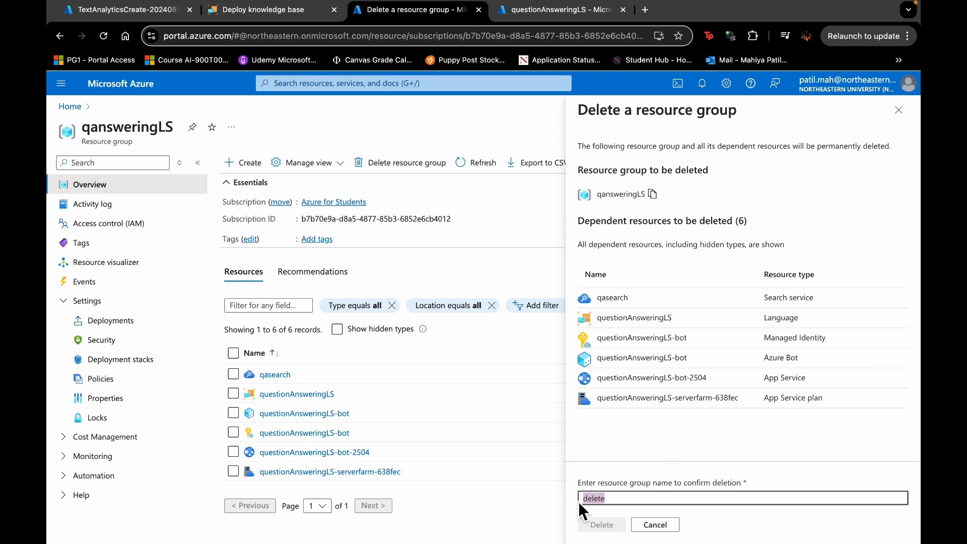
{"action": "type", "text": "qansweringLS"}
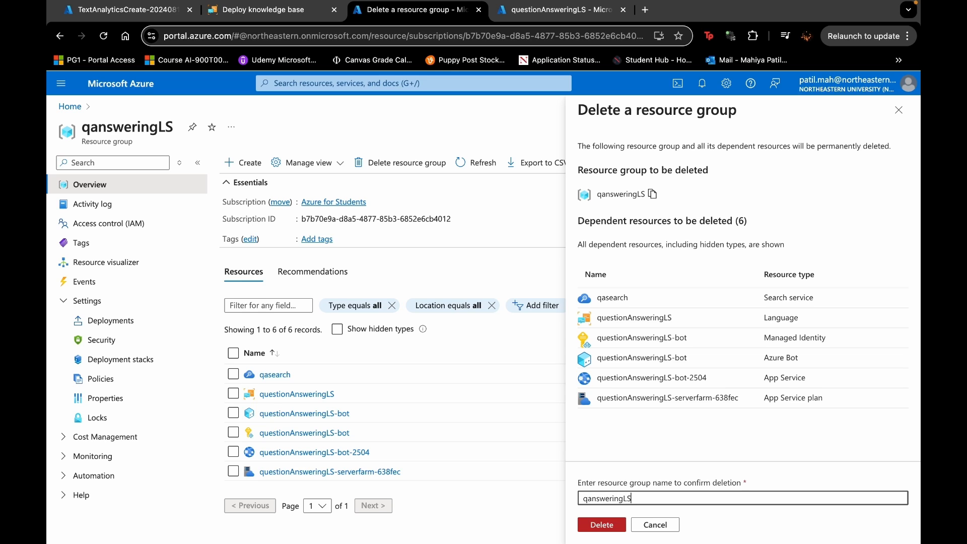
{"action": "left_click", "coordinate": [597, 528]}
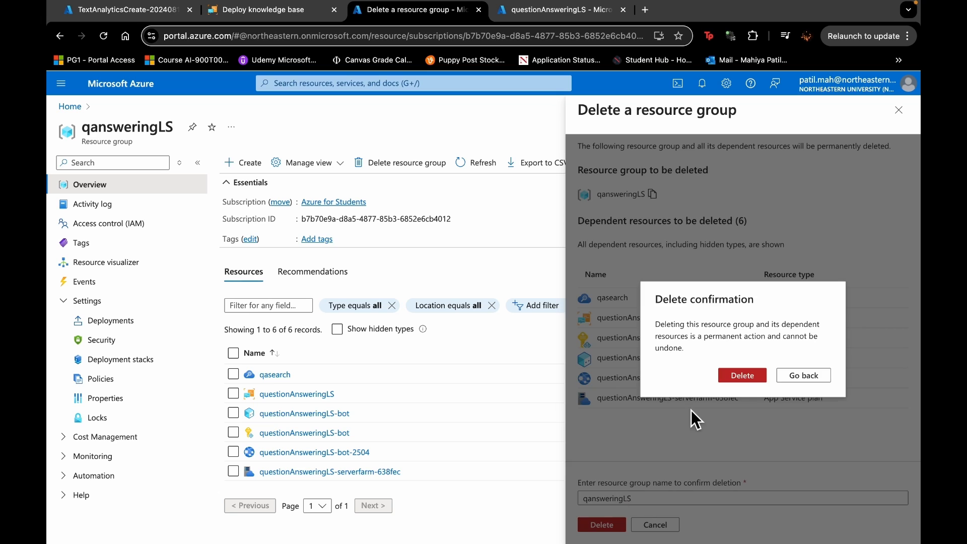
{"action": "left_click", "coordinate": [742, 377]}
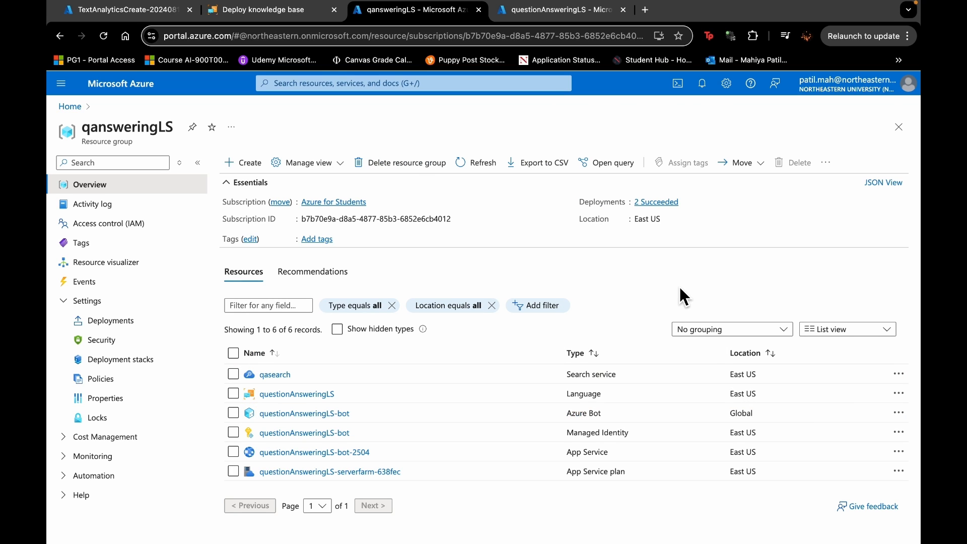